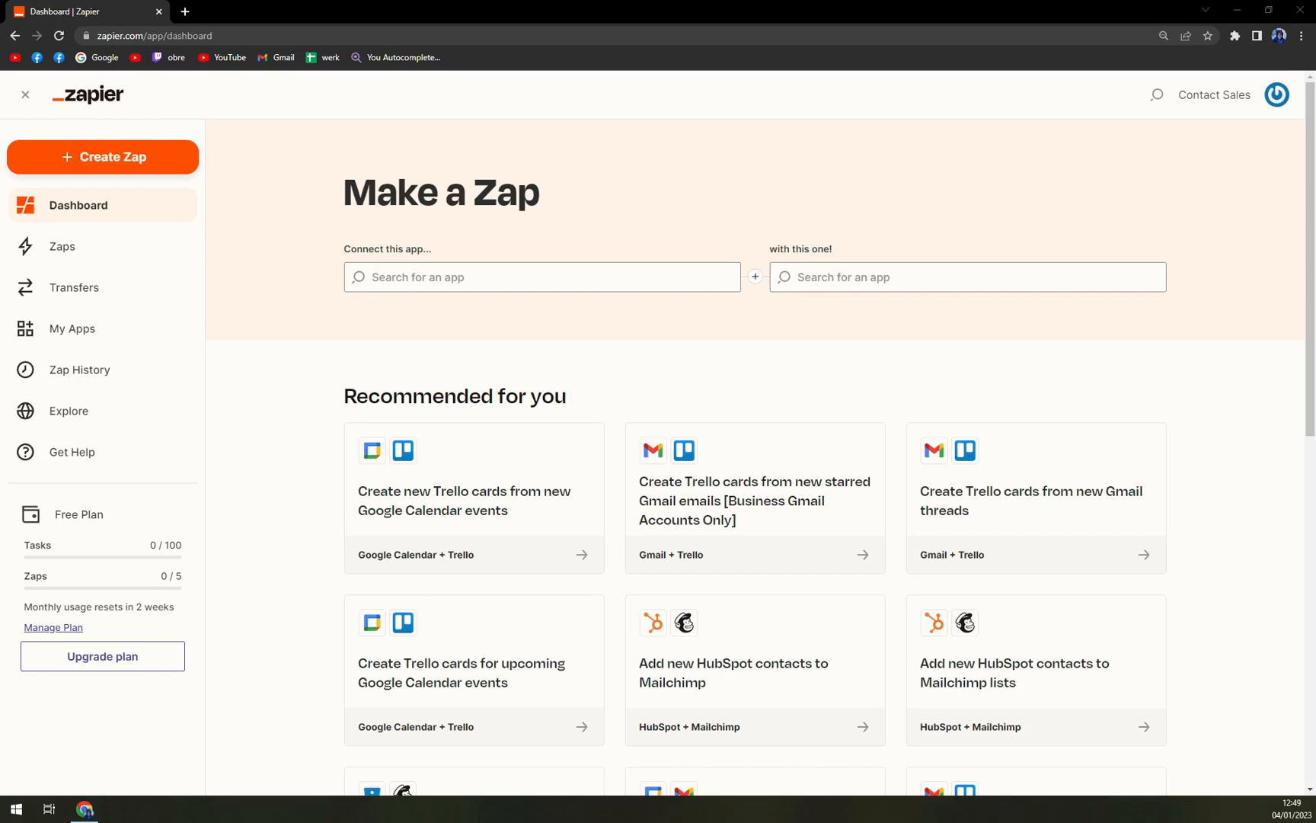
drag(545, 210, 374, 207)
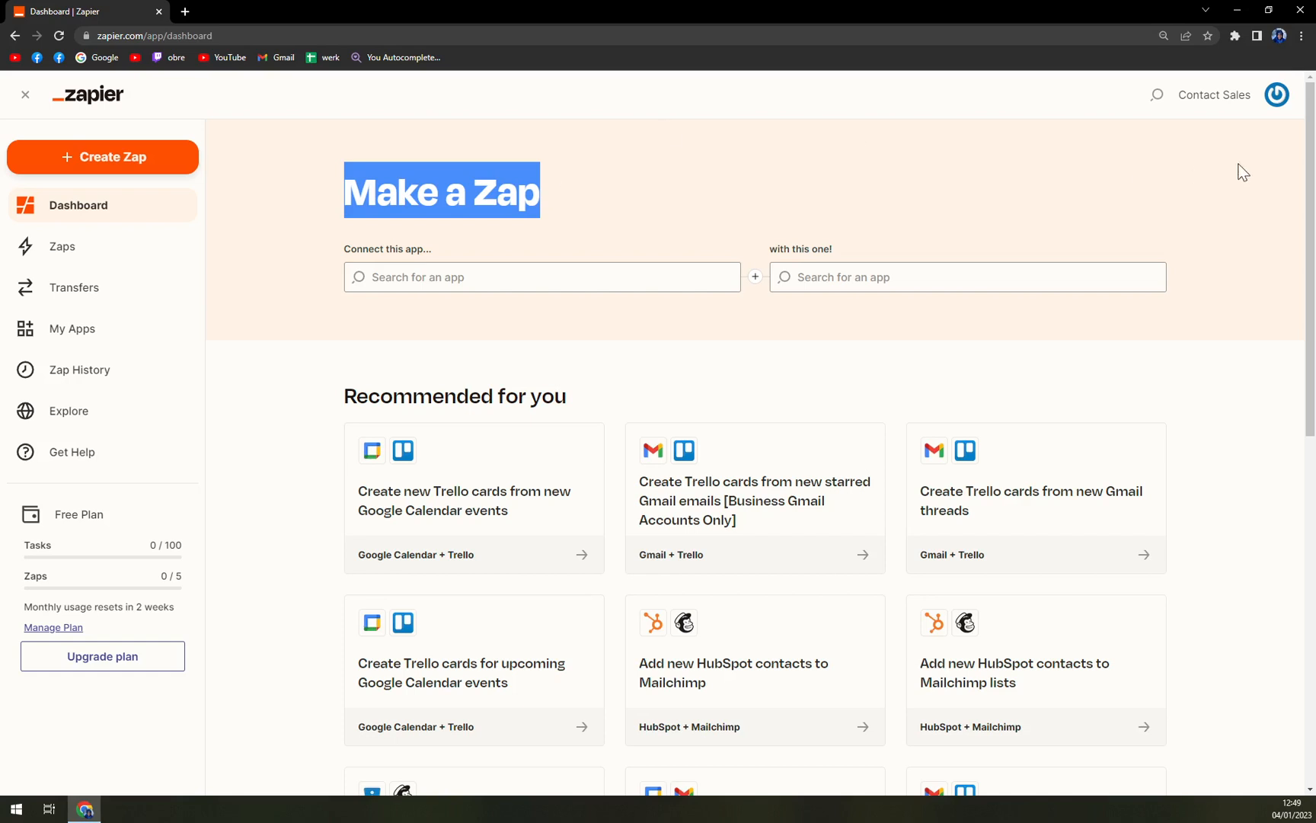
click(1269, 101)
click(864, 226)
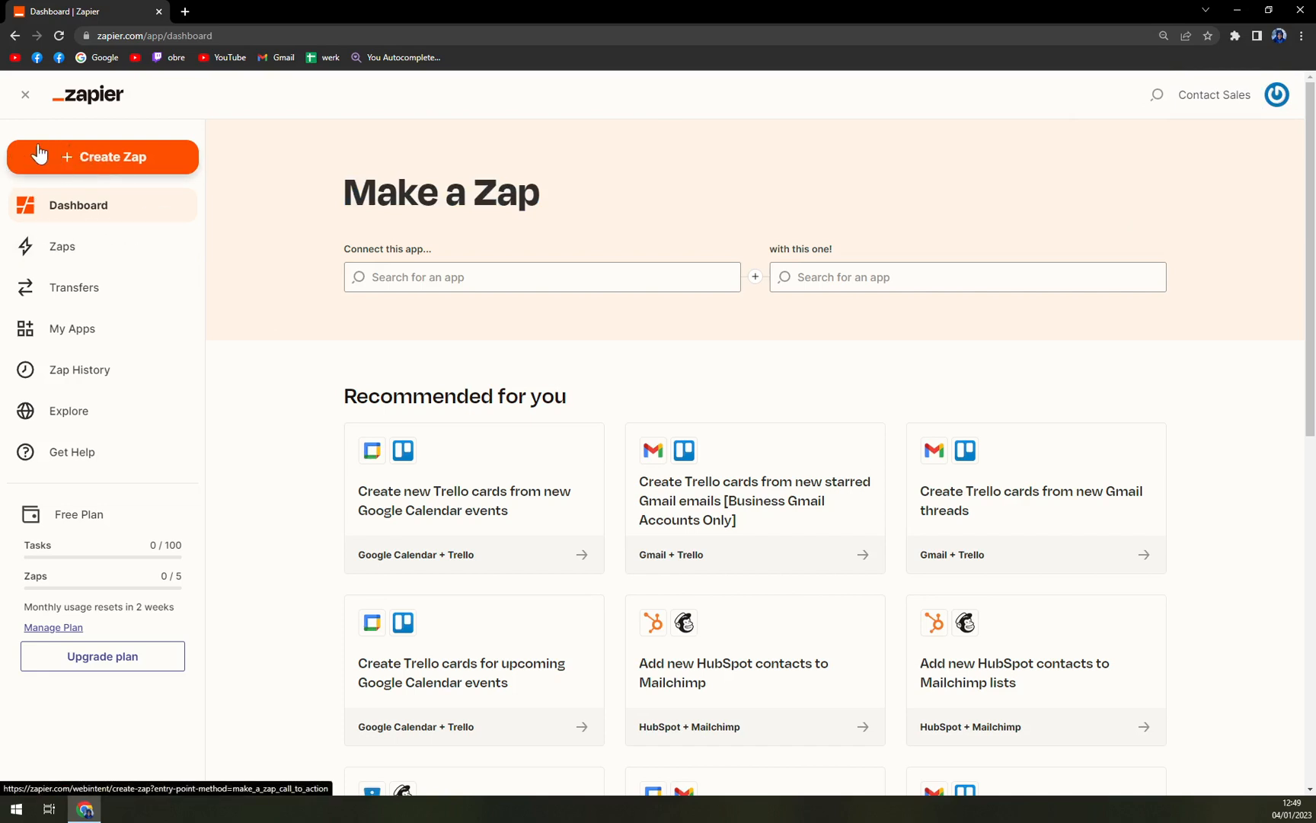
Create a new Zap and name it "shopify to mailchimp"
click(108, 171)
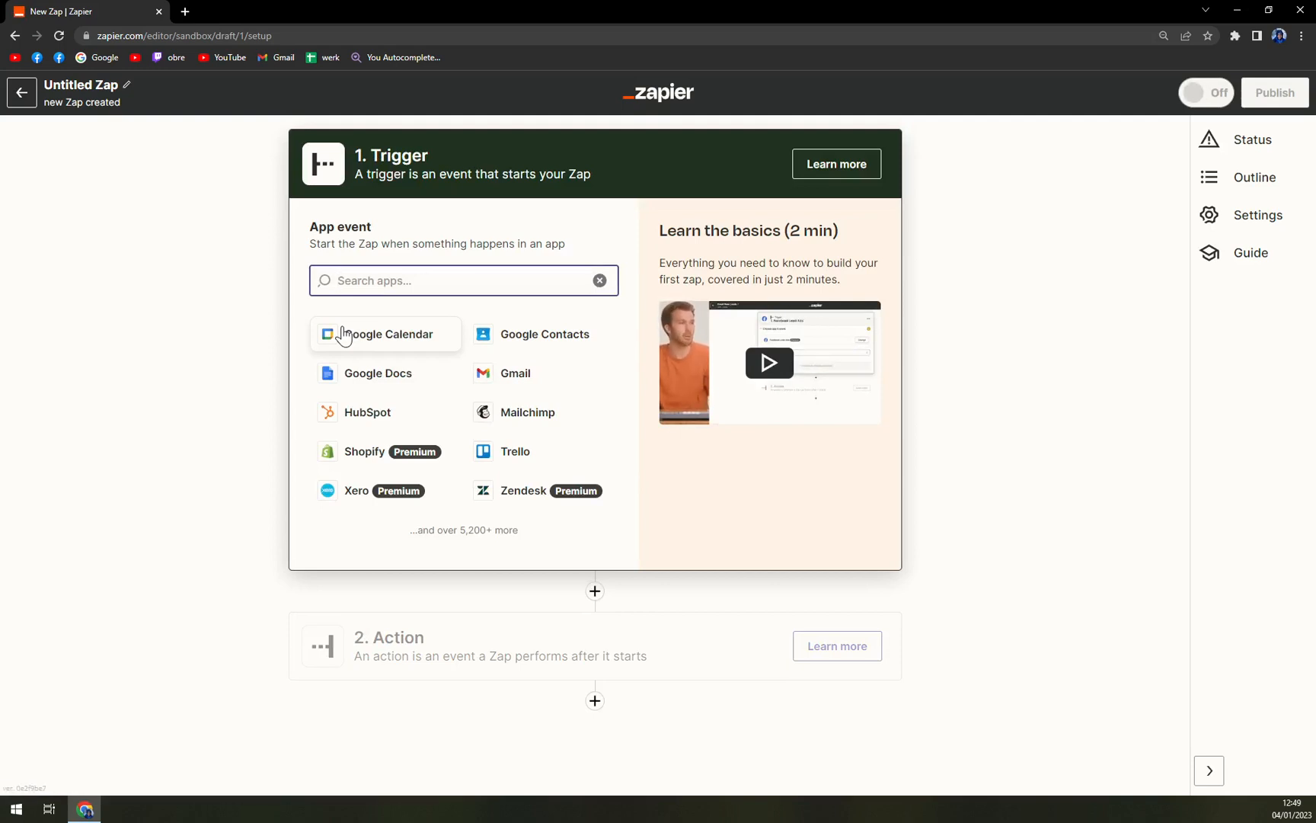
click(54, 85)
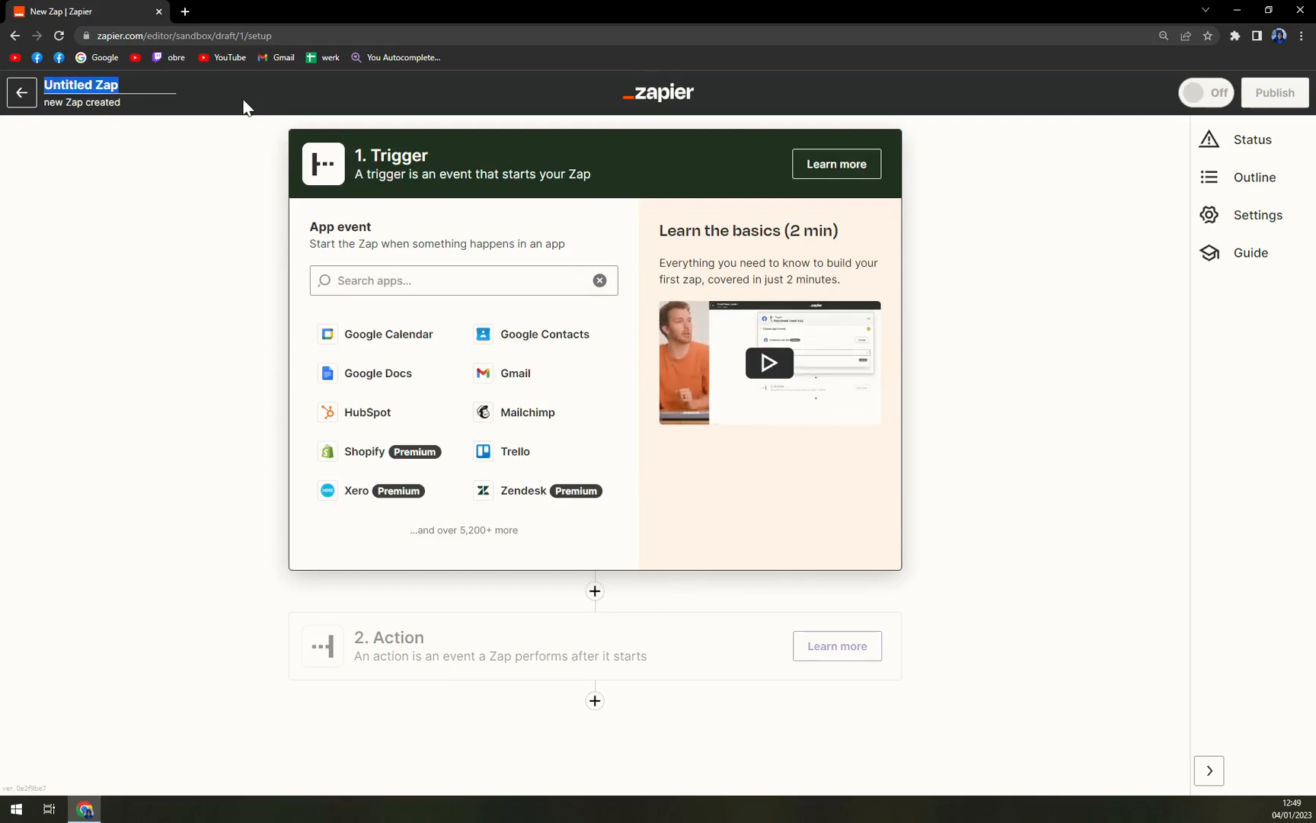
text(shopif)
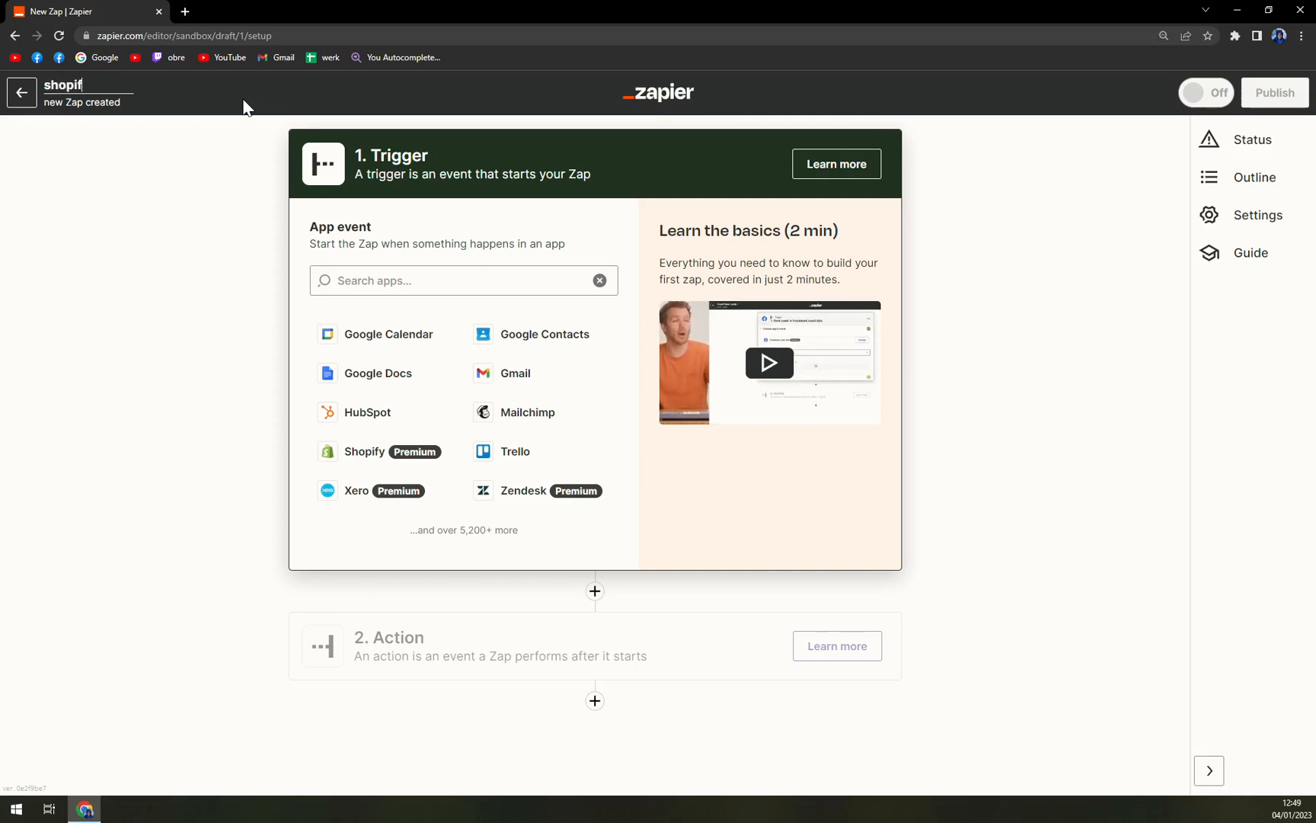
text(y to )
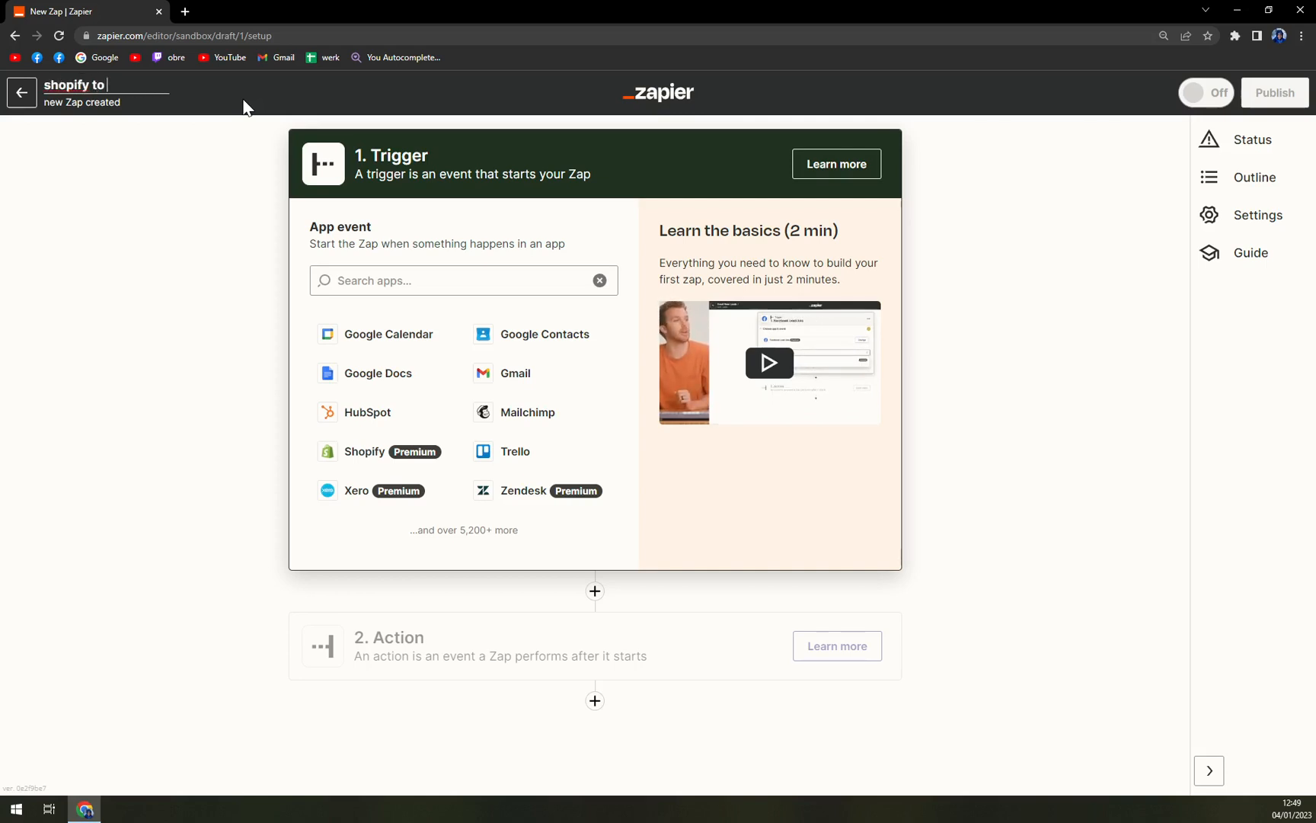
text(mailchi)
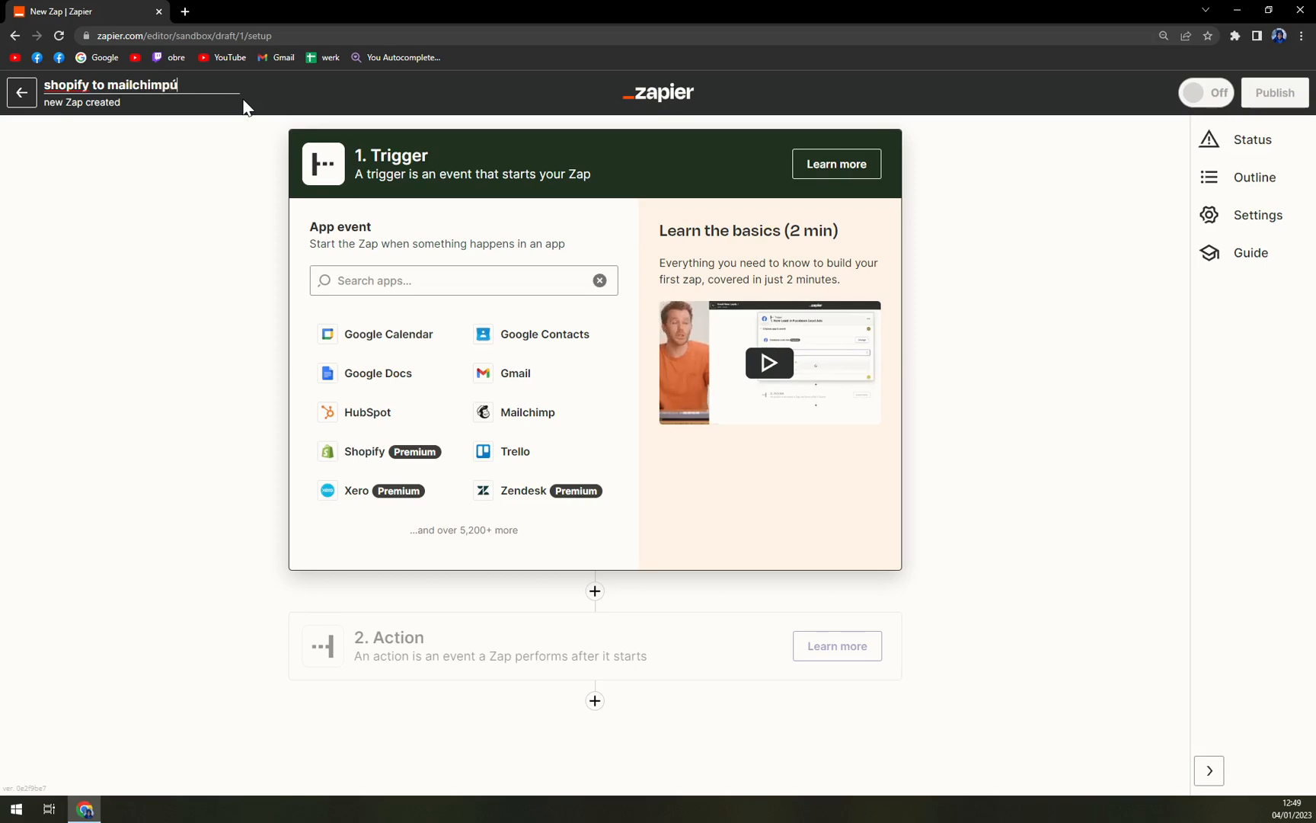
text(mp)
key(Return)
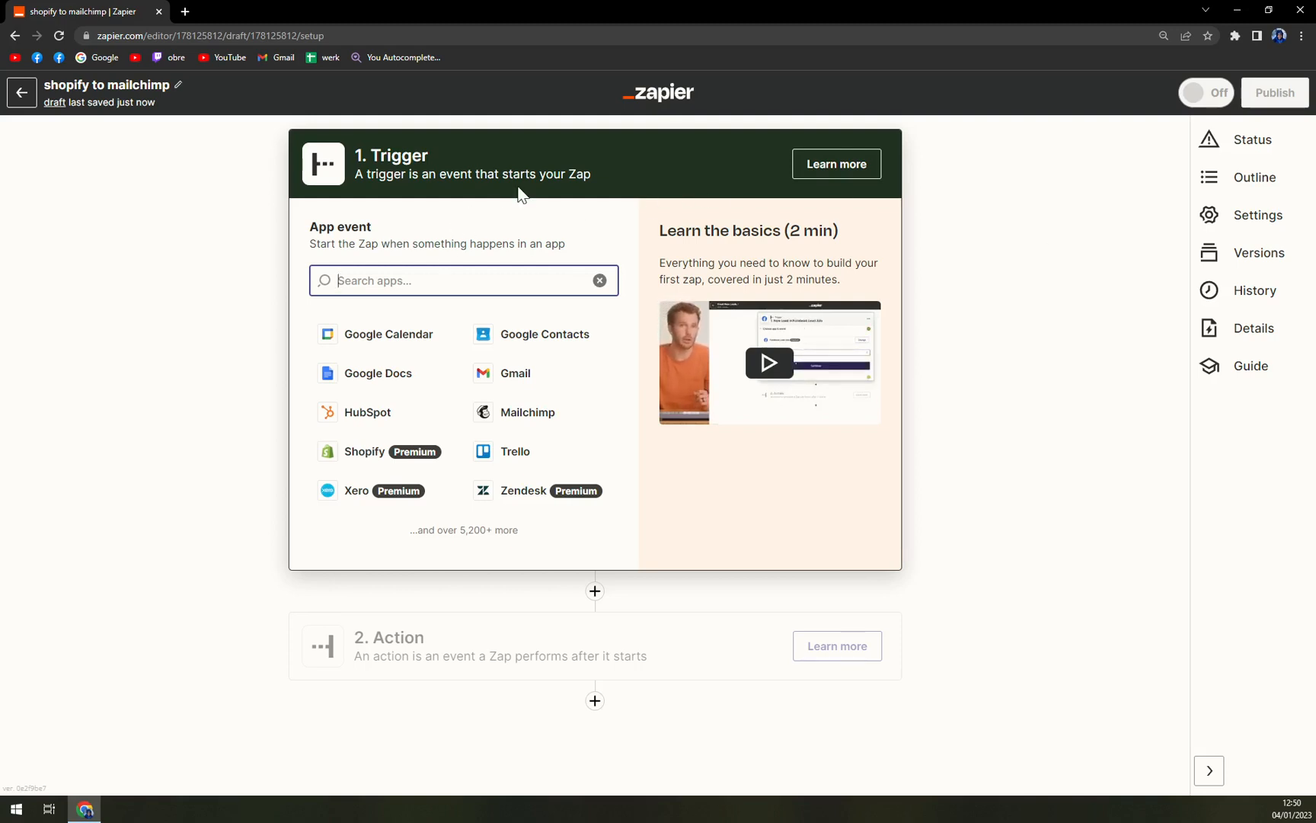
Set Shopify as the Zap's trigger app and choose the New Customer event
text(sho)
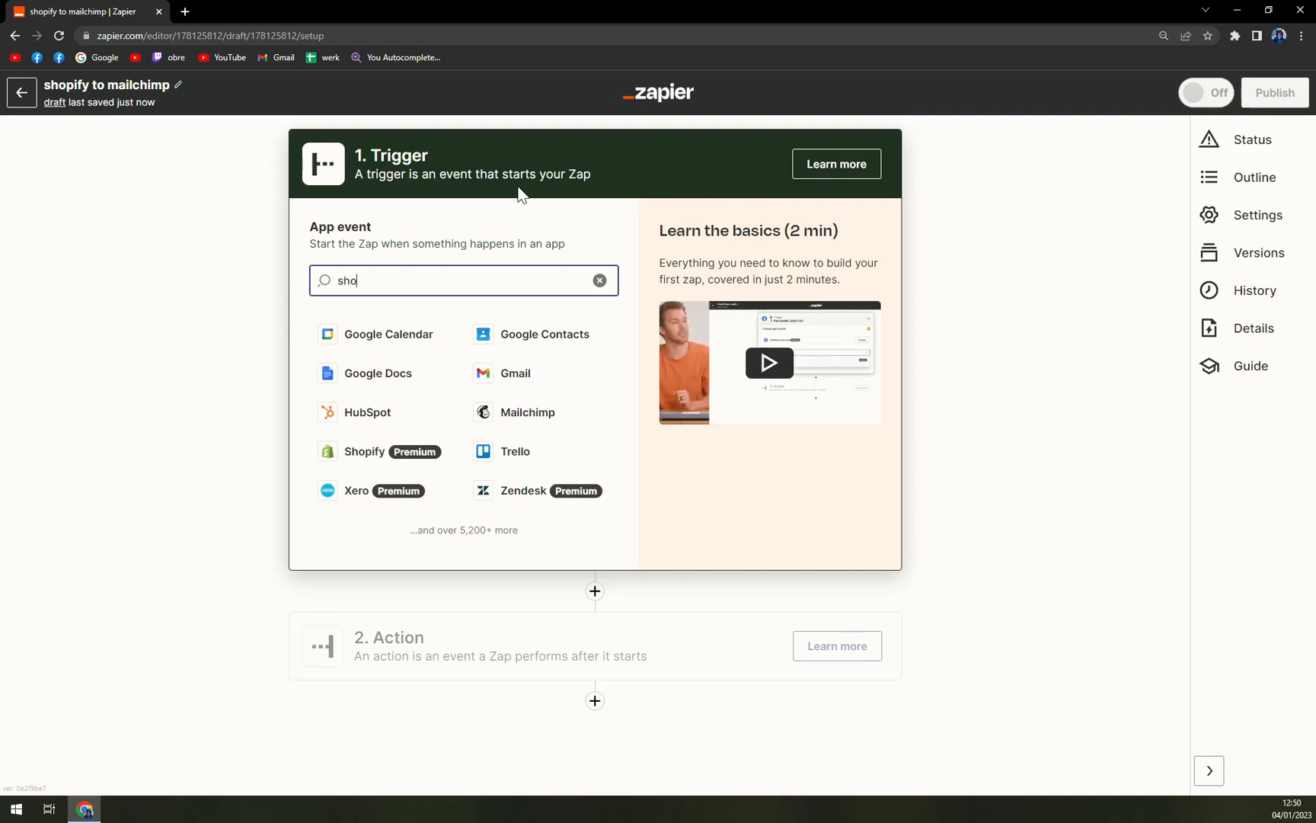
text(pify)
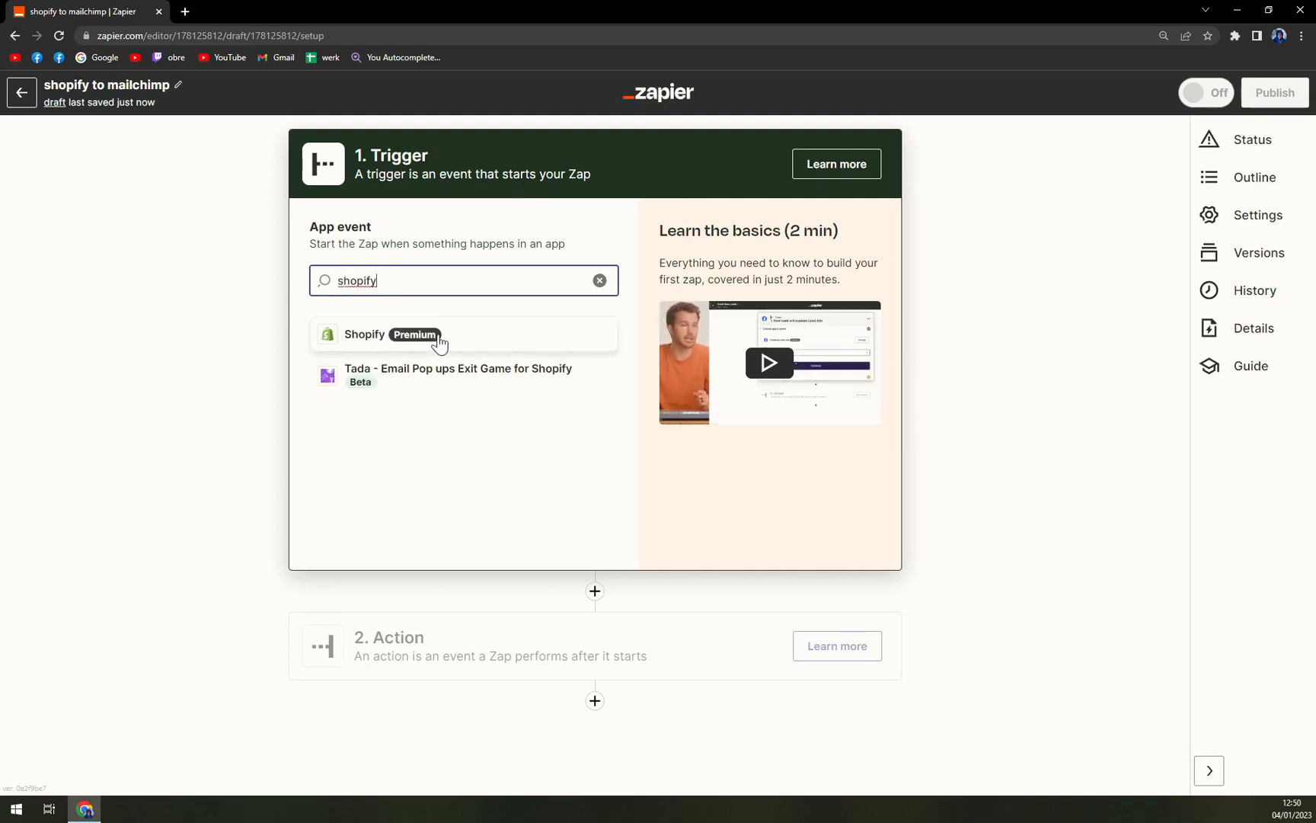
click(439, 342)
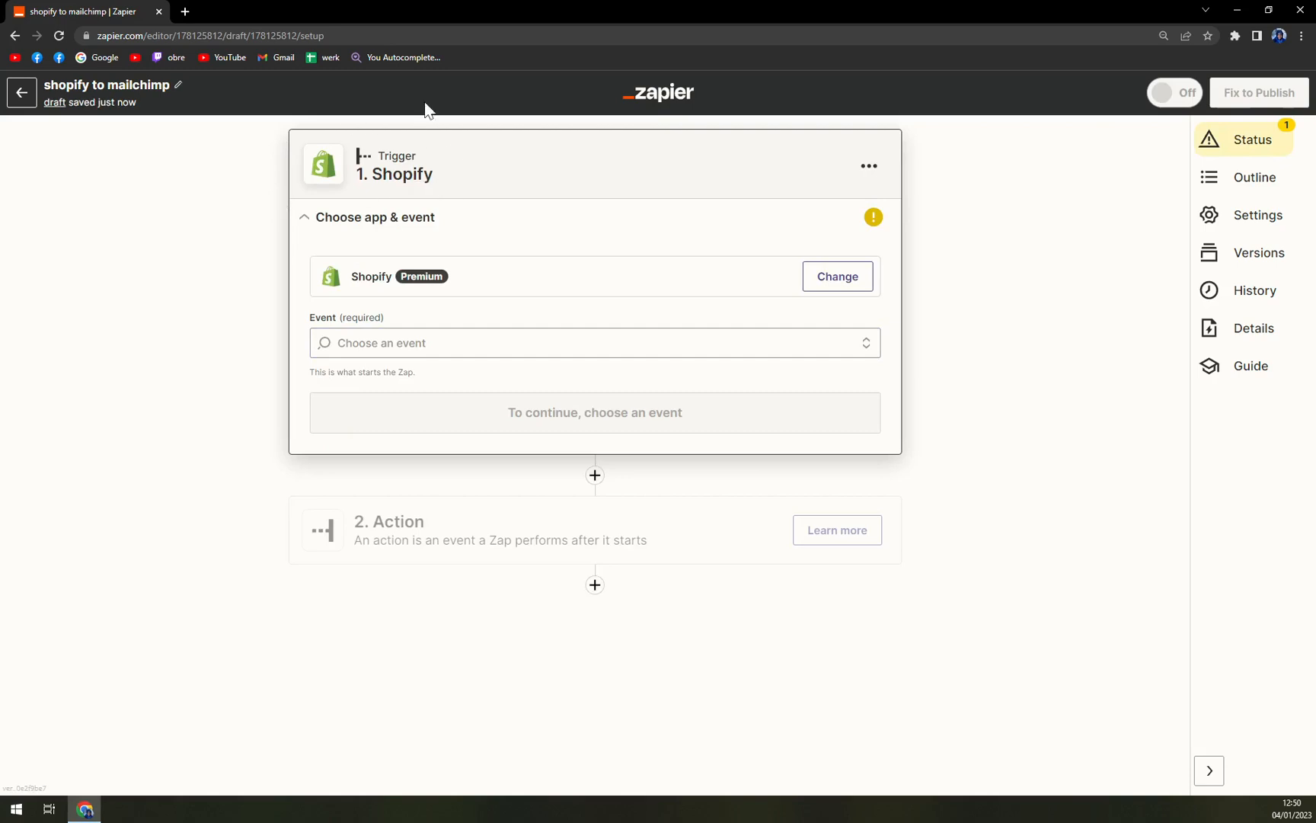
click(343, 333)
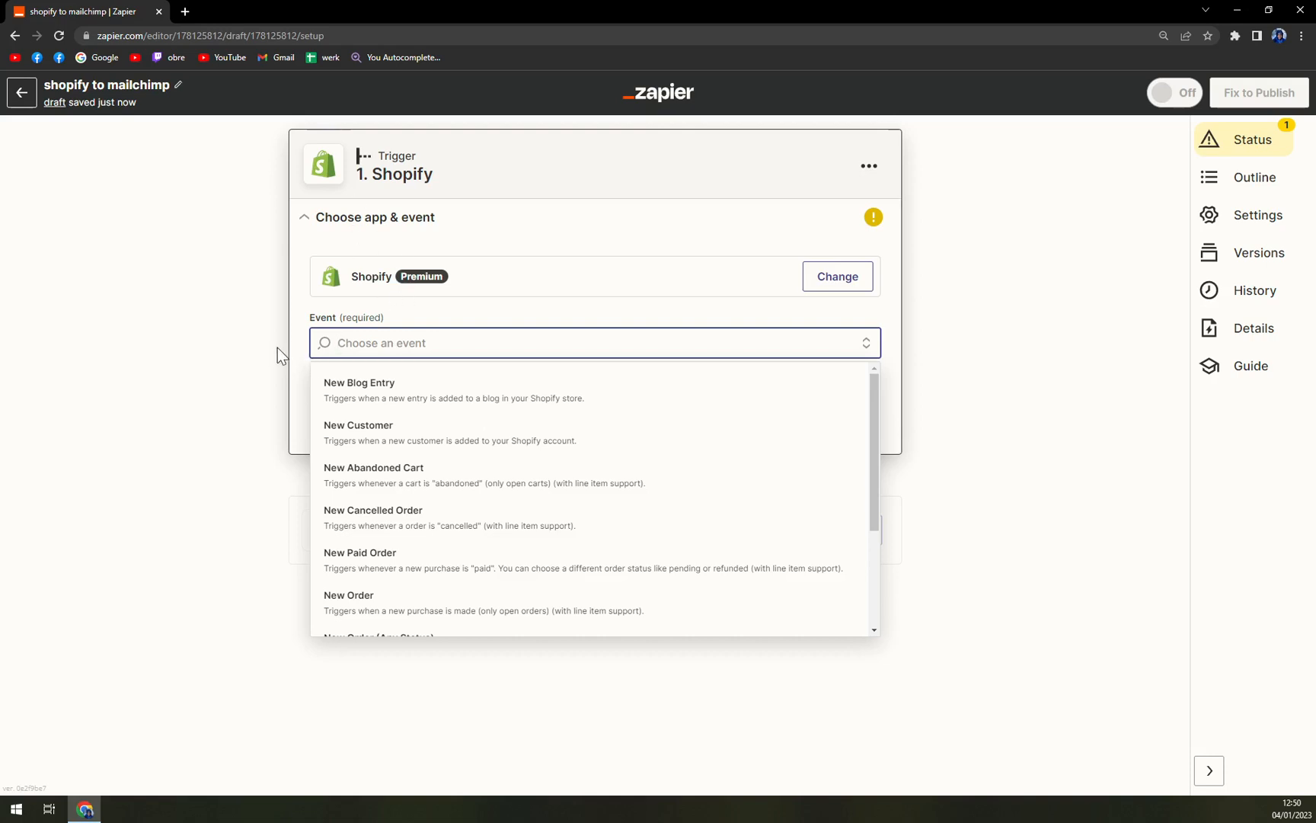
click(415, 436)
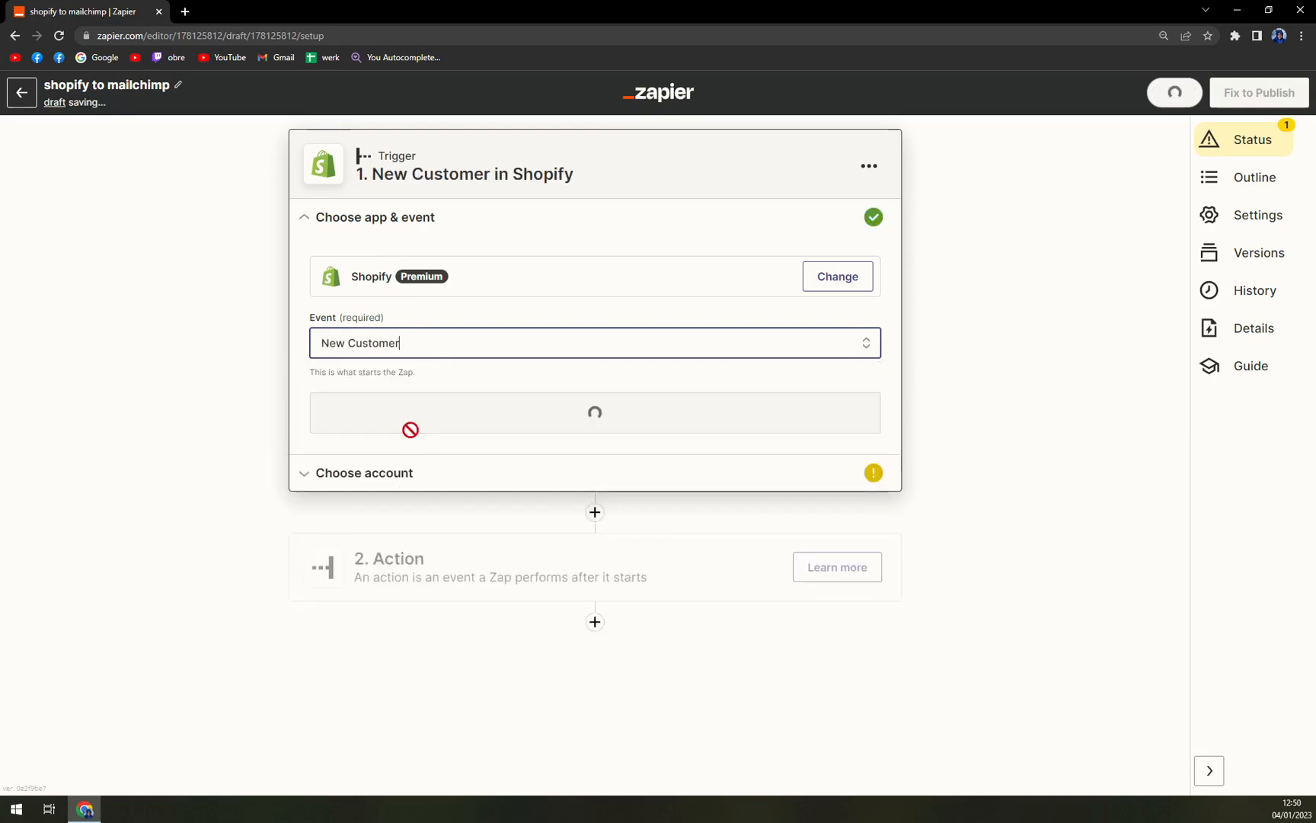
click(445, 344)
scroll(476, 477, down, 3)
scroll(462, 488, up, 1)
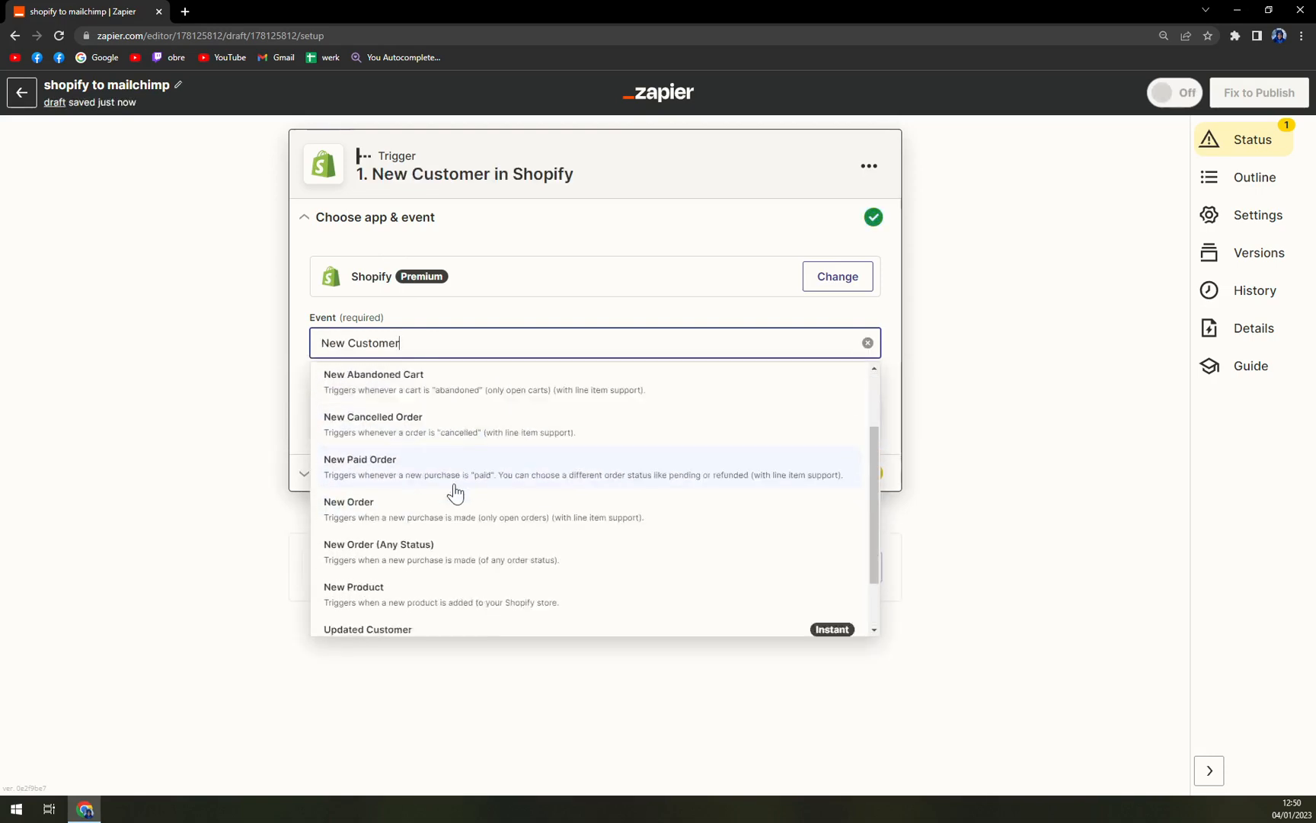
scroll(451, 497, down, 2)
scroll(451, 499, up, 3)
click(130, 412)
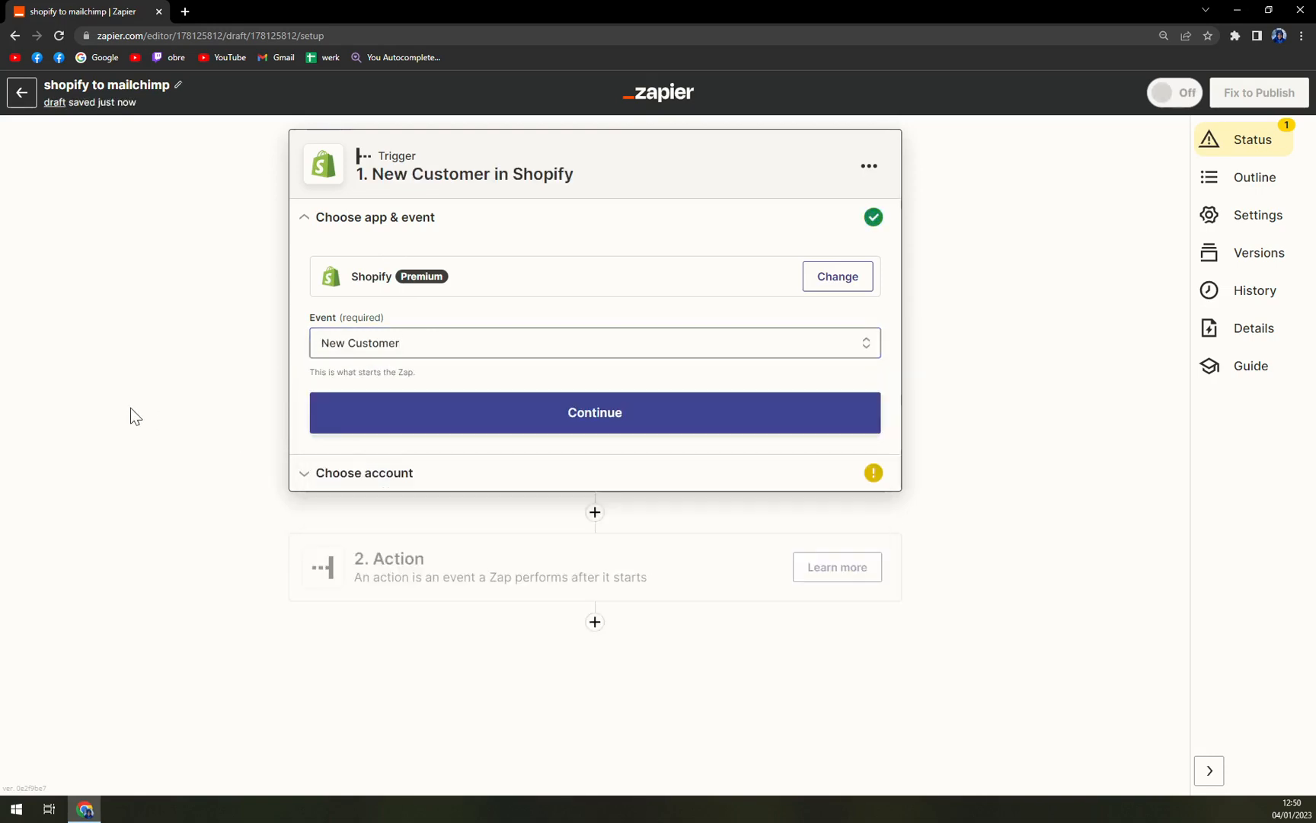
Continue to the trigger's account setup and choose the existing Shopify account
click(426, 420)
click(375, 327)
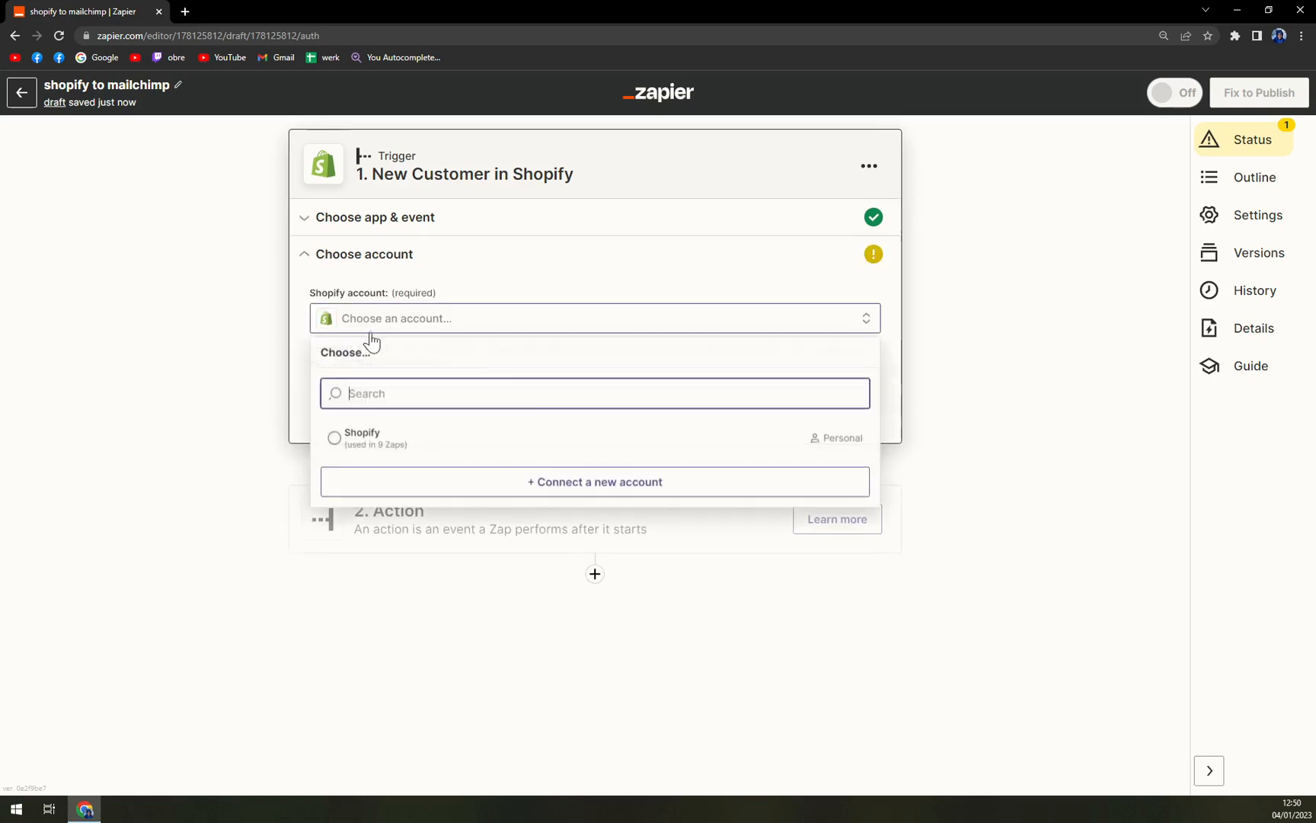
click(383, 449)
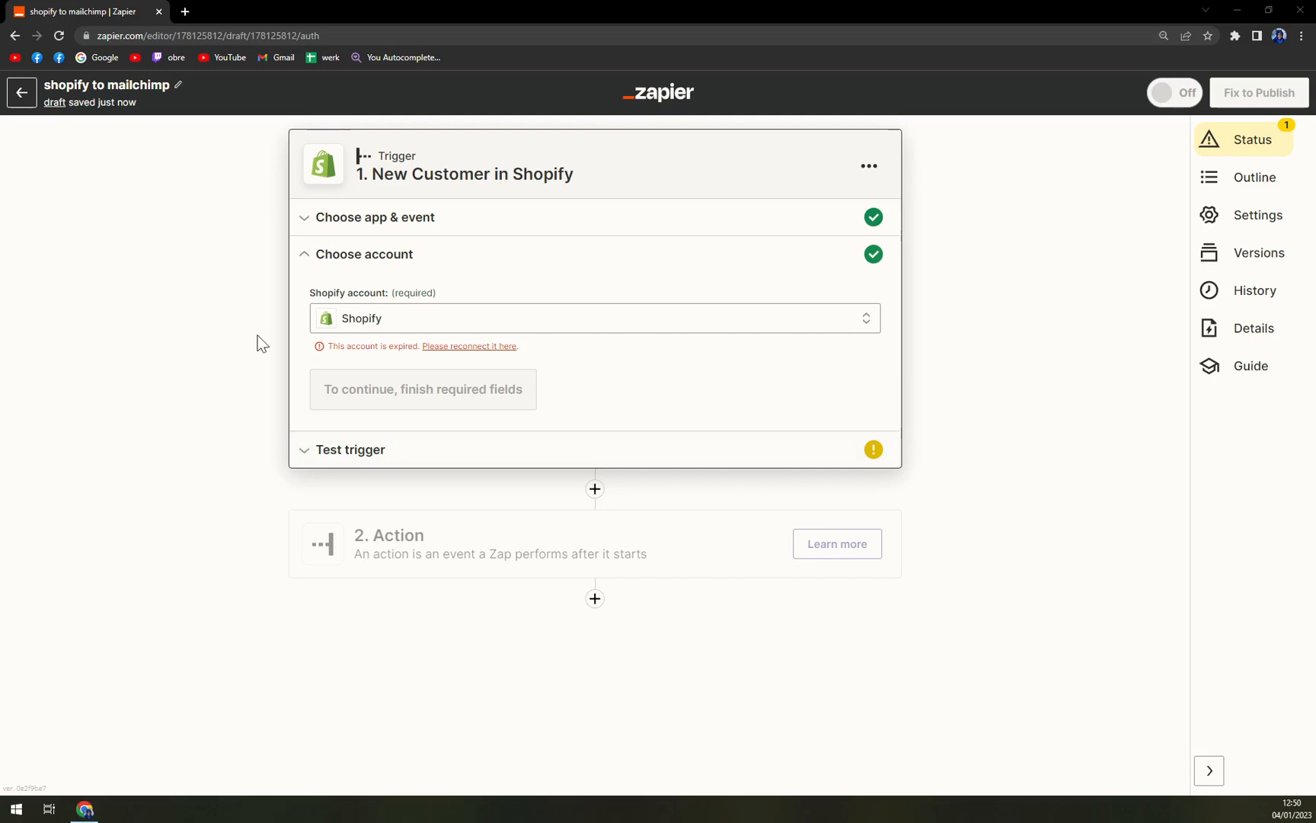
click(467, 346)
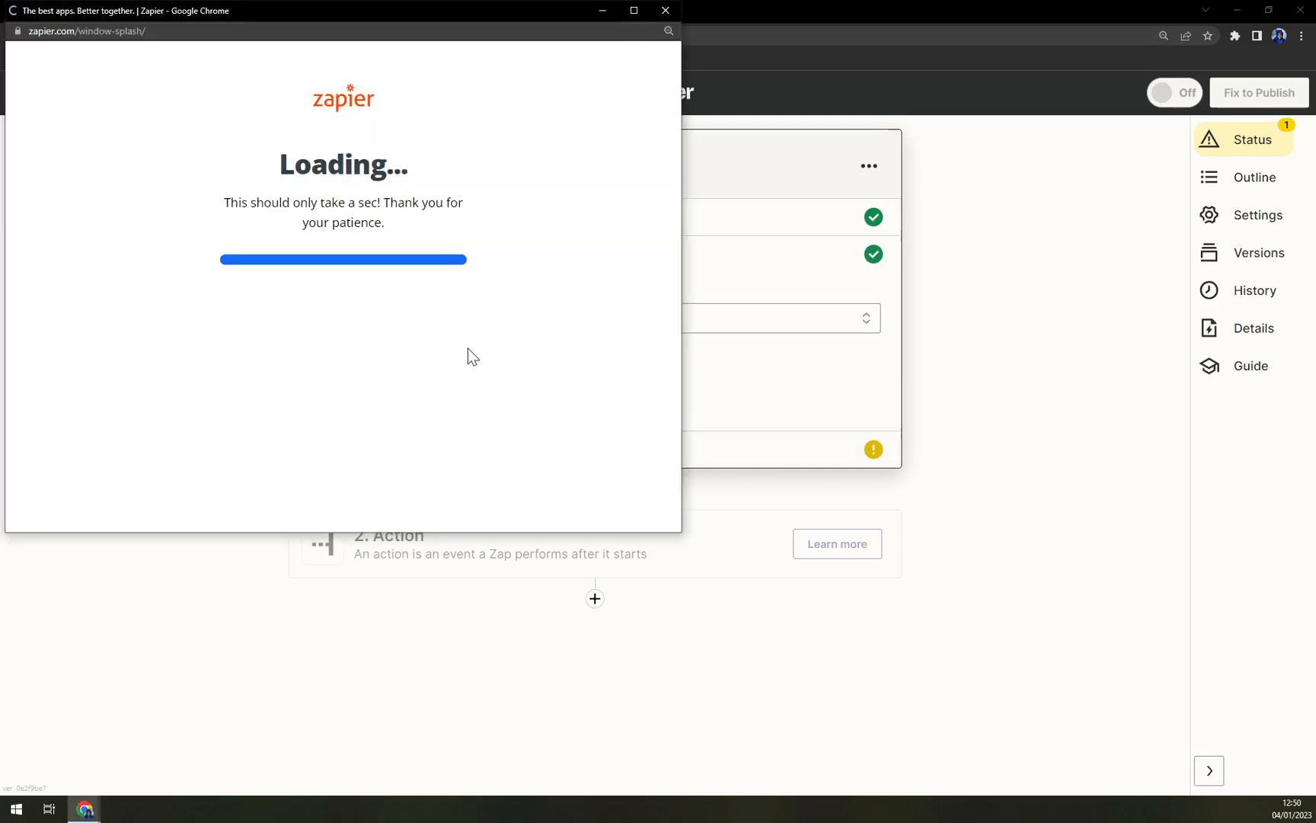
drag(344, 10, 612, 107)
click(547, 391)
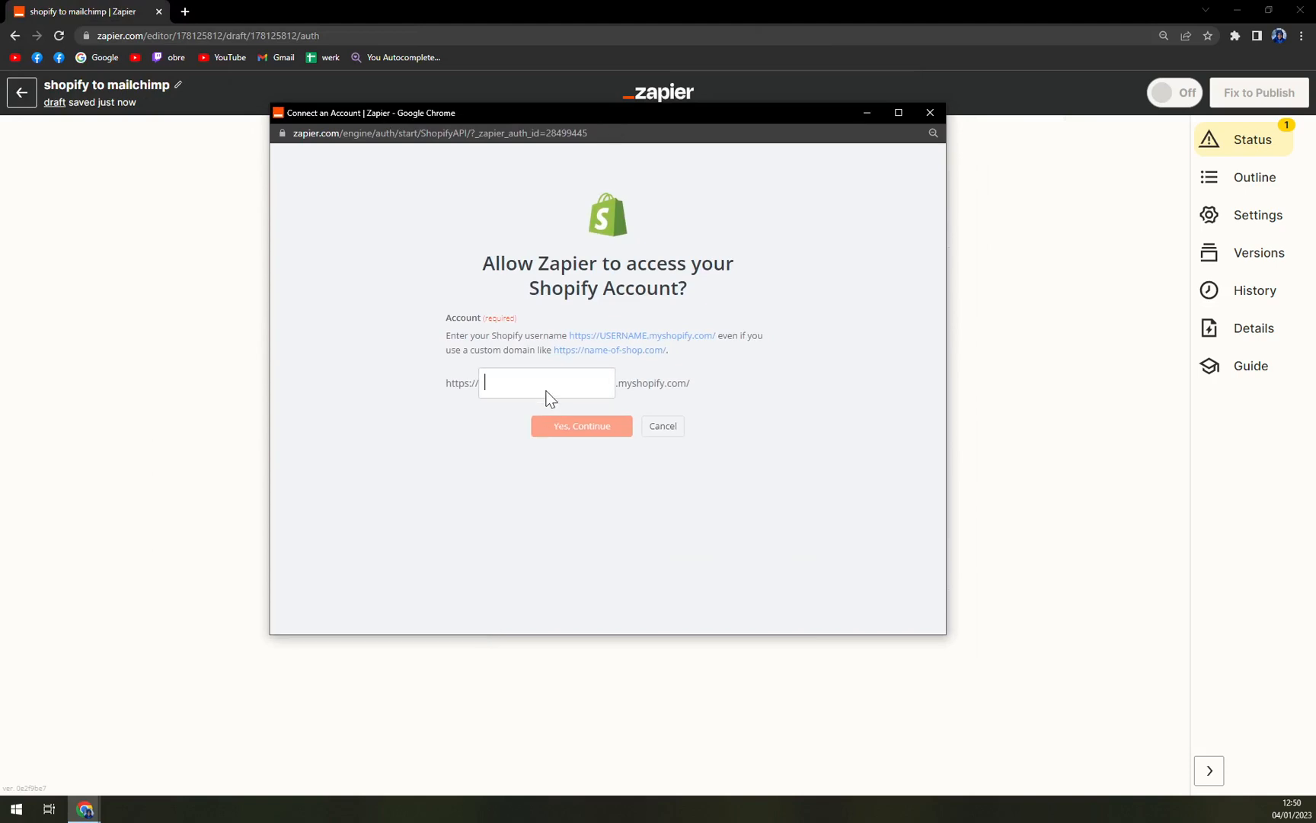
click(930, 112)
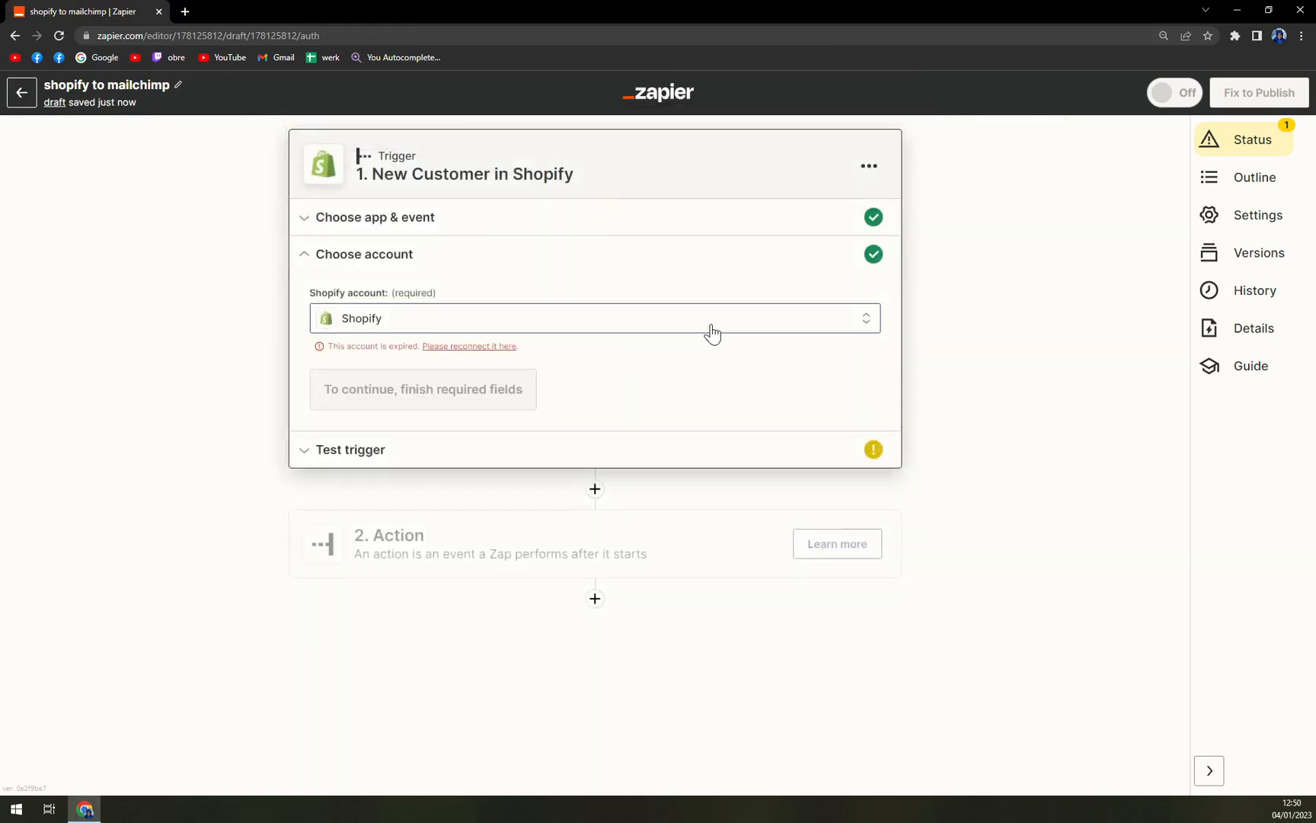
Open the Zap's action step and set Mailchimp as its app
click(406, 552)
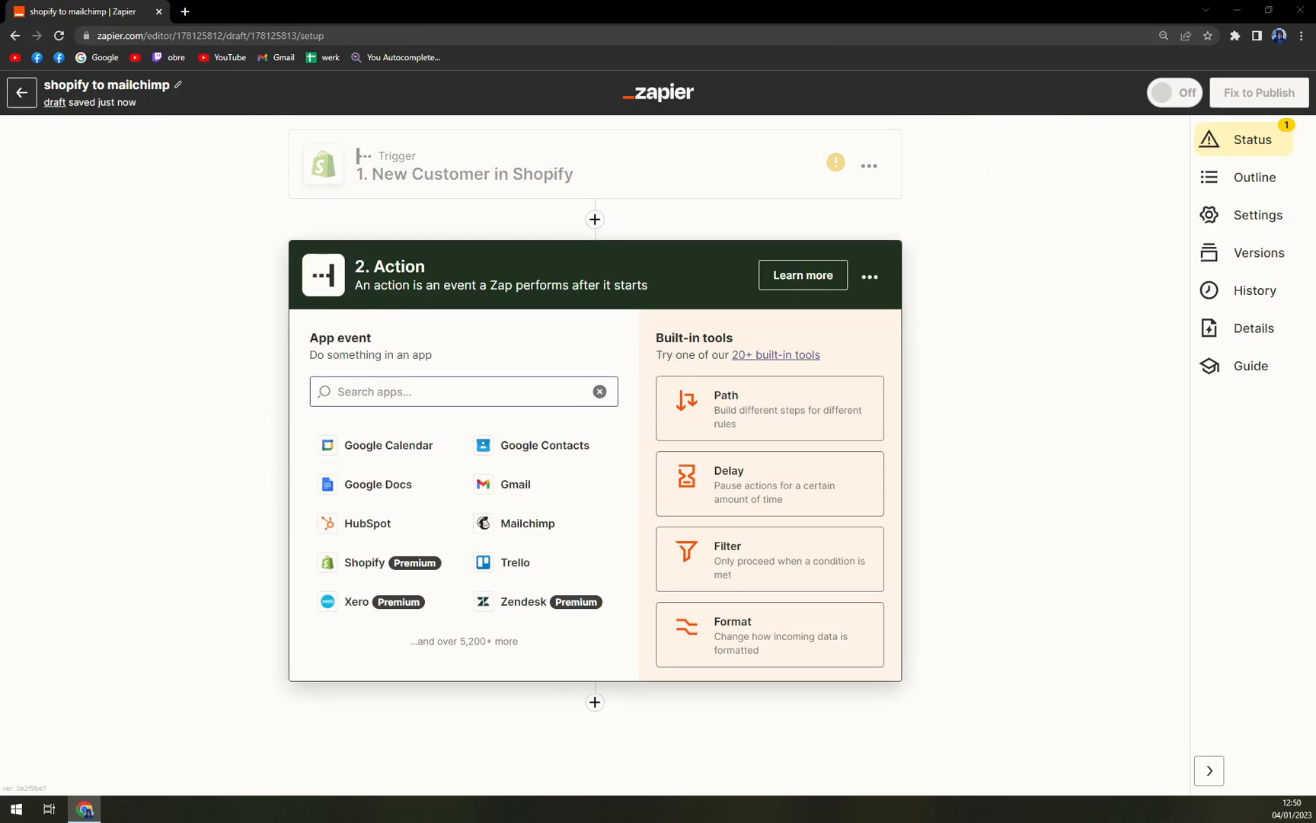
text(ma)
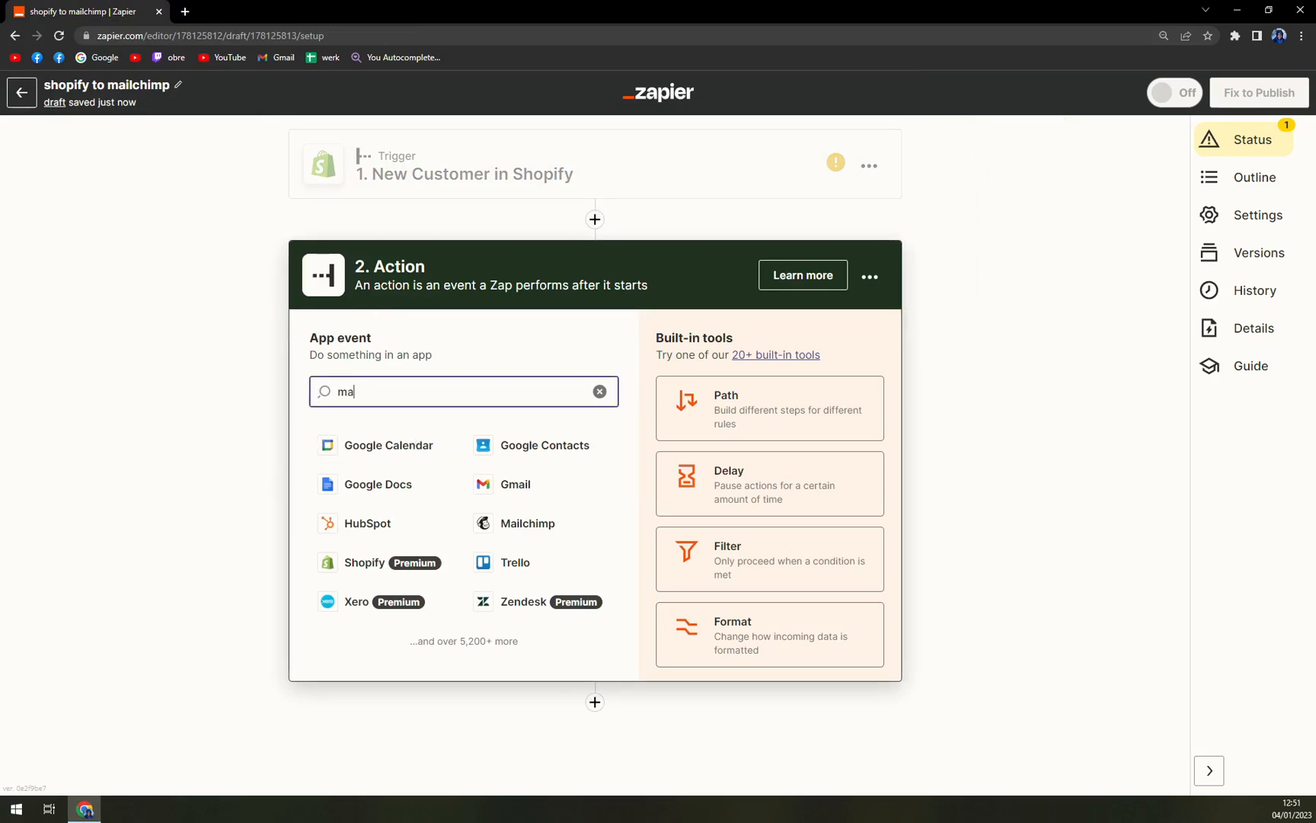
text(ilcho)
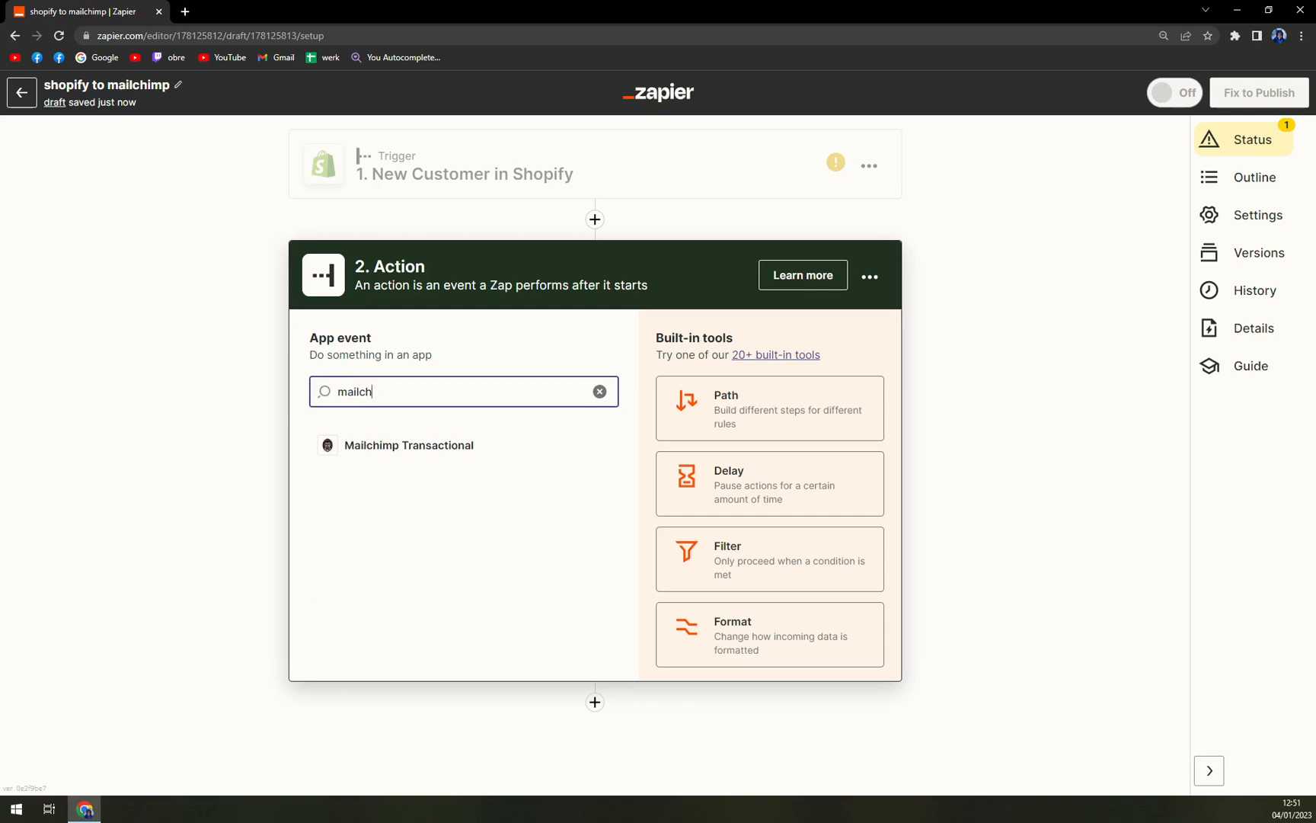
click(433, 448)
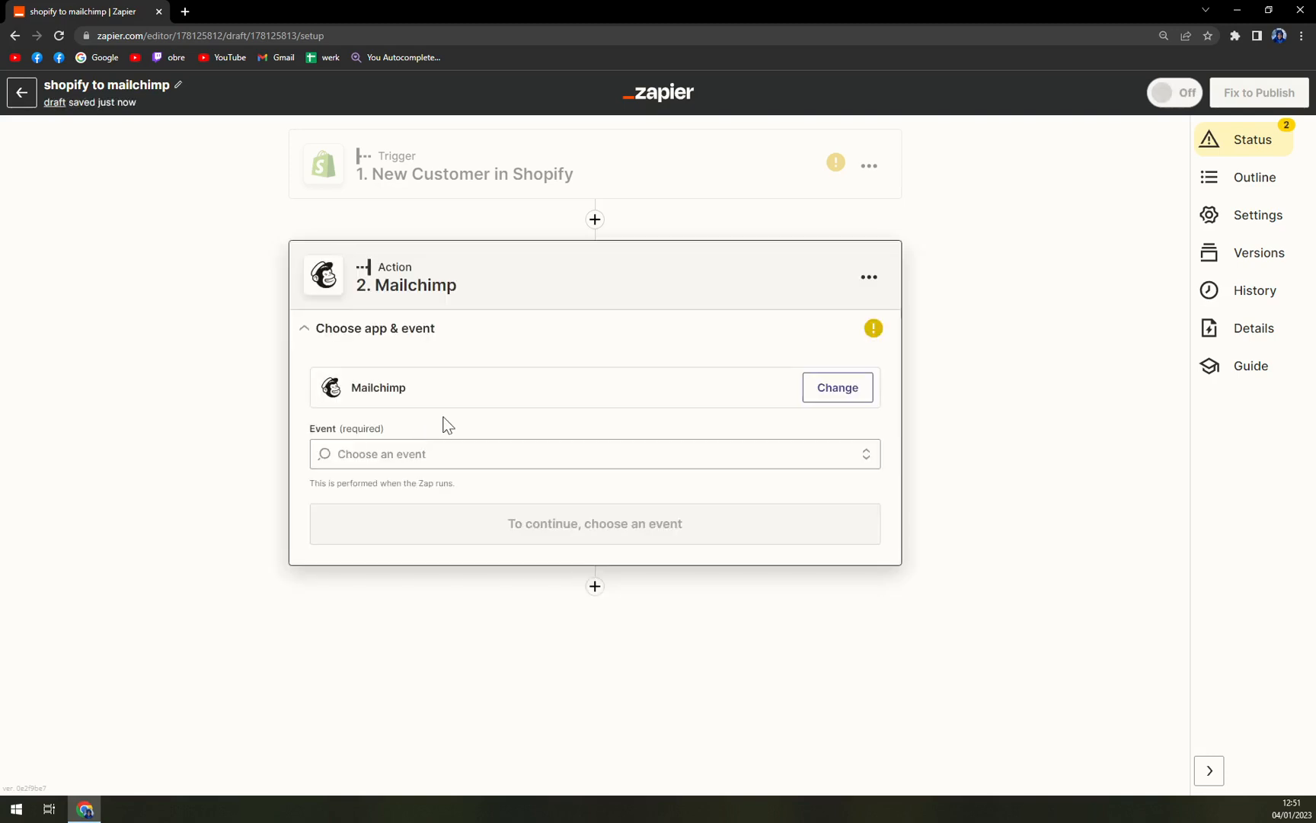
Set the Mailchimp action event to Create Tag and continue to the account setup
click(444, 454)
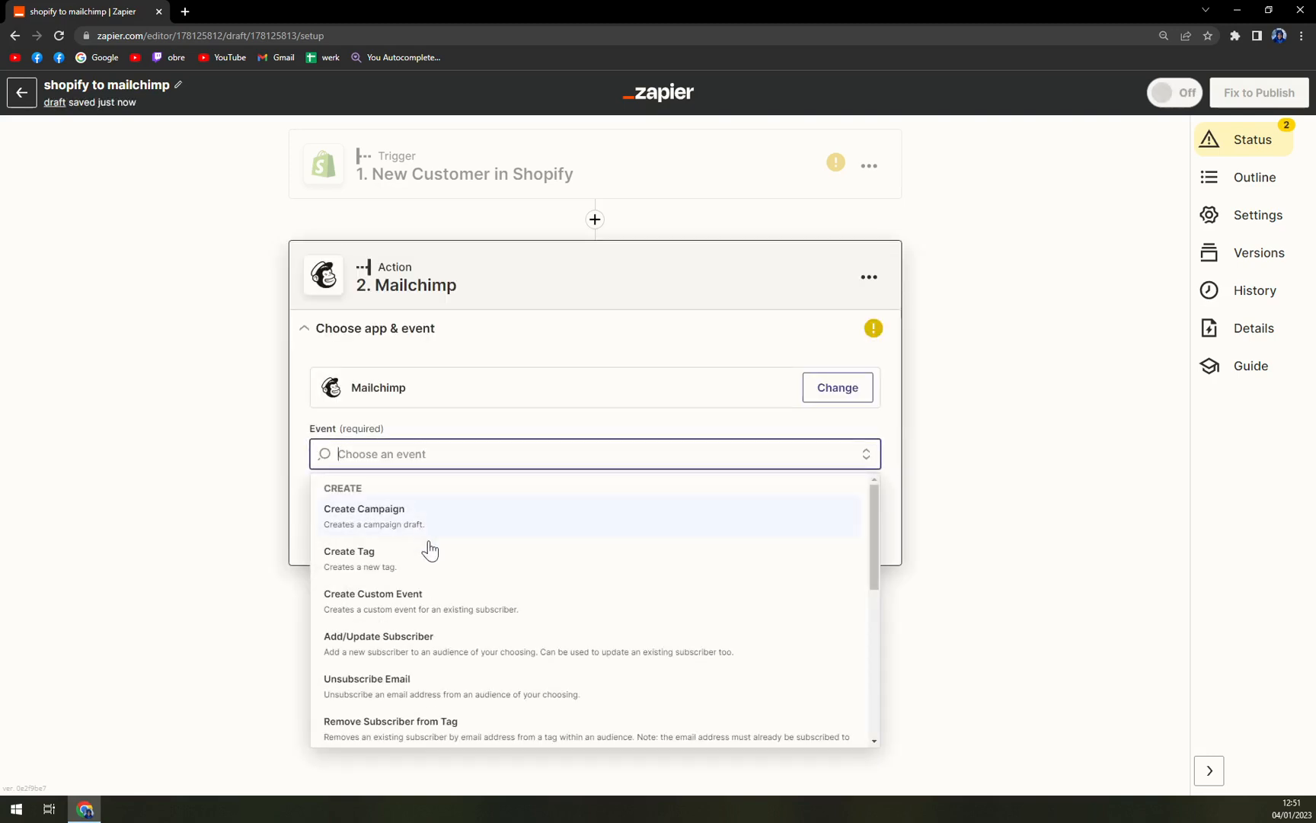
scroll(440, 576, down, 1)
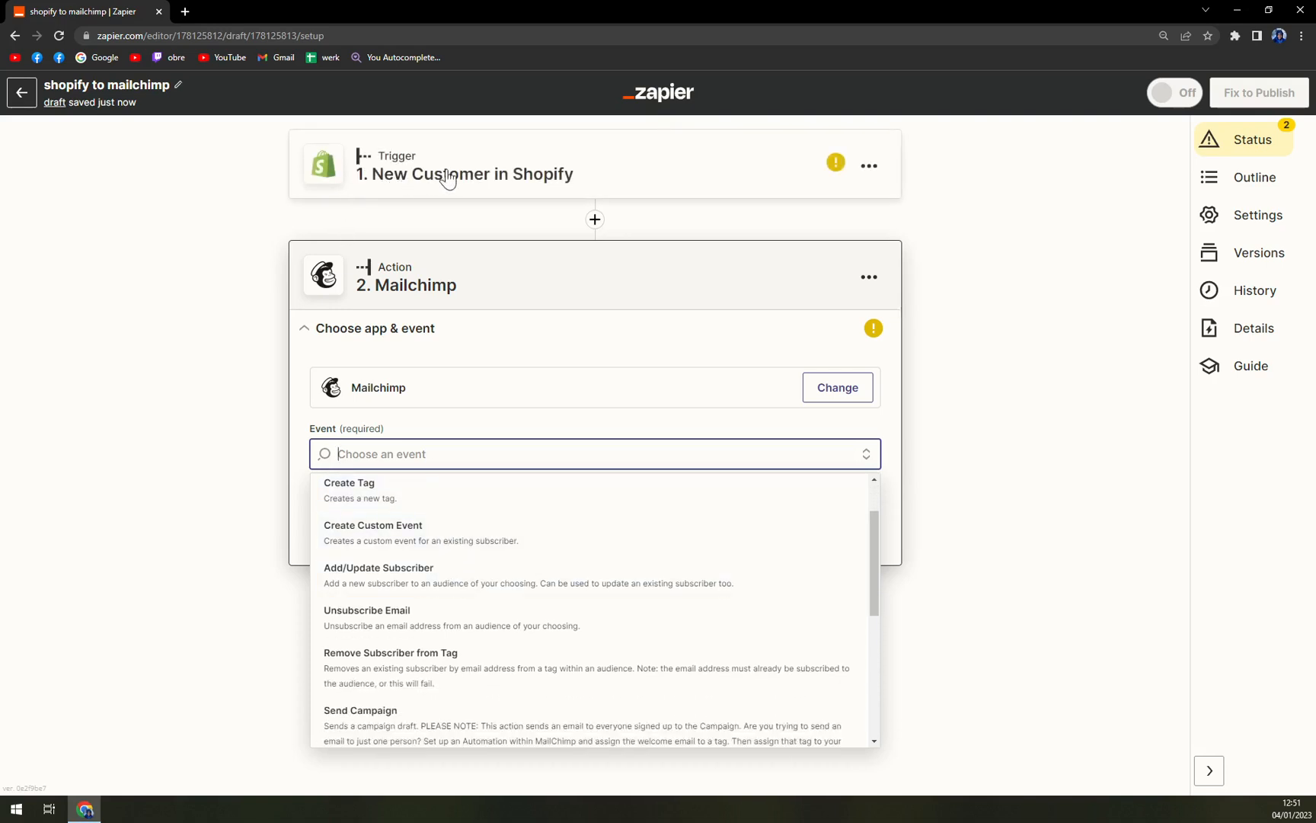
scroll(533, 541, up, 1)
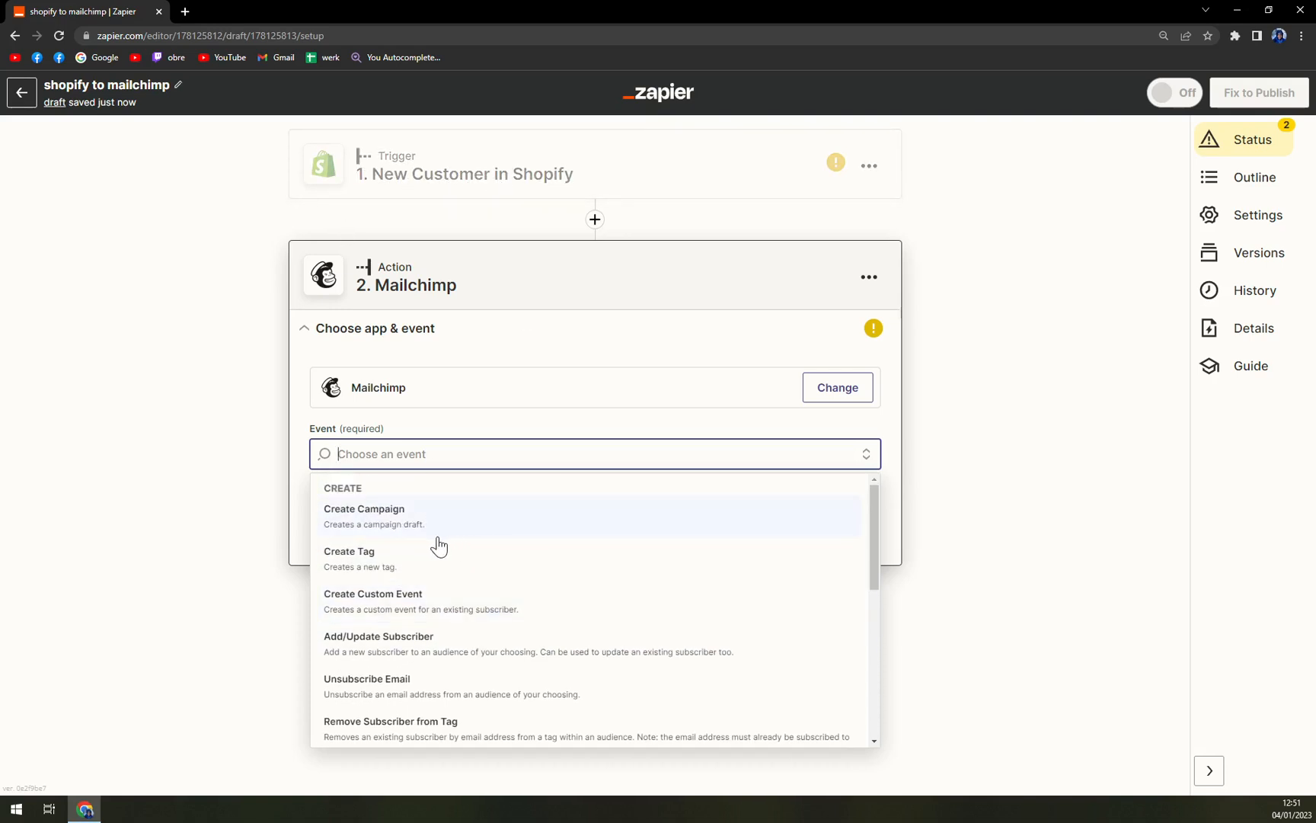
scroll(472, 544, down, 2)
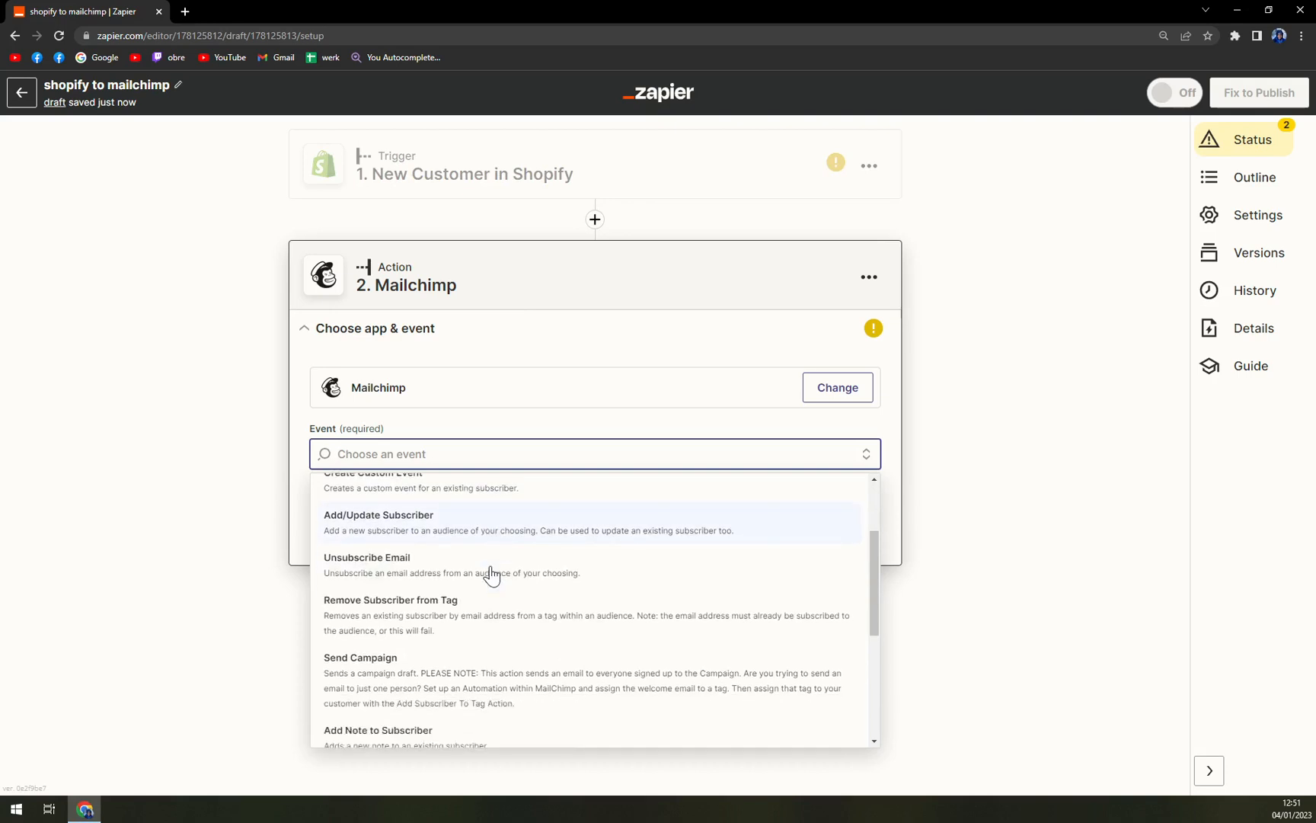
scroll(487, 575, down, 3)
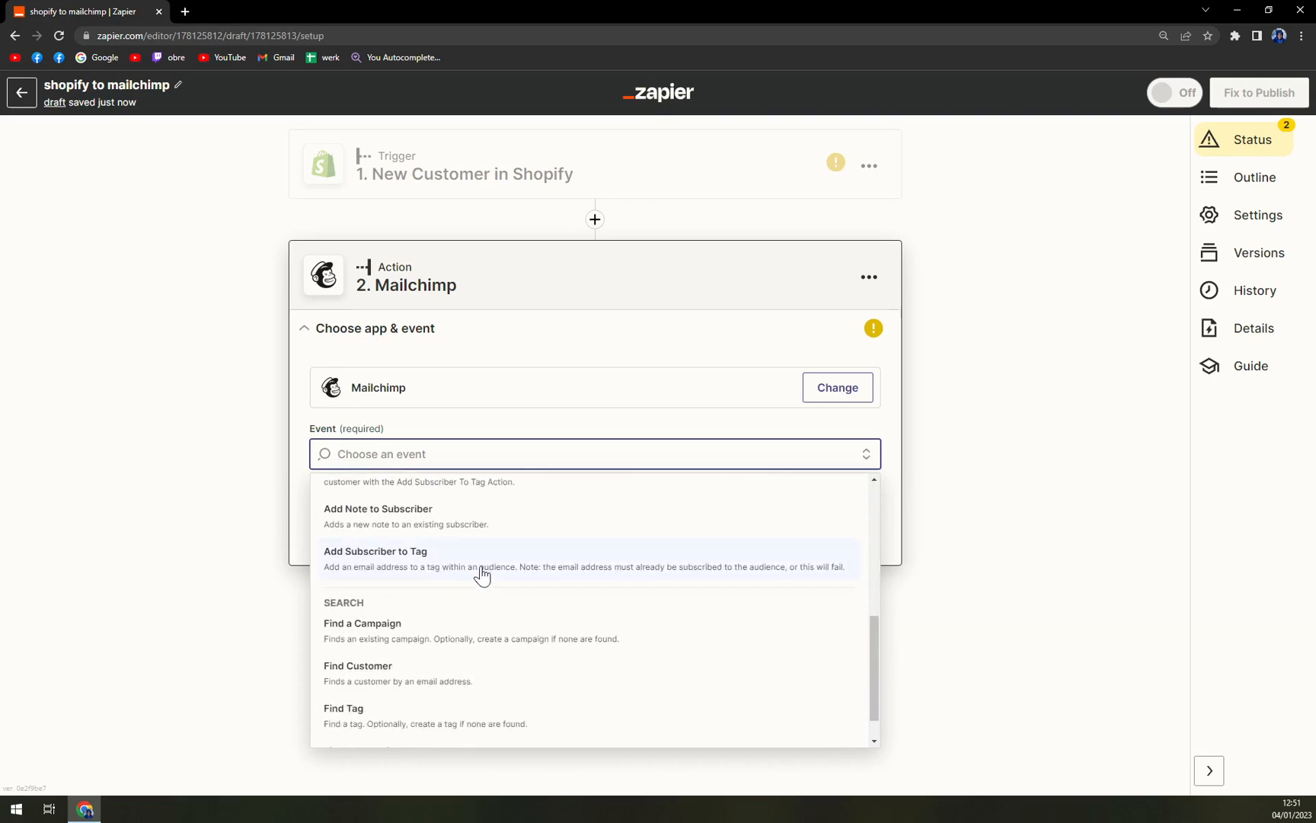
scroll(482, 577, up, 5)
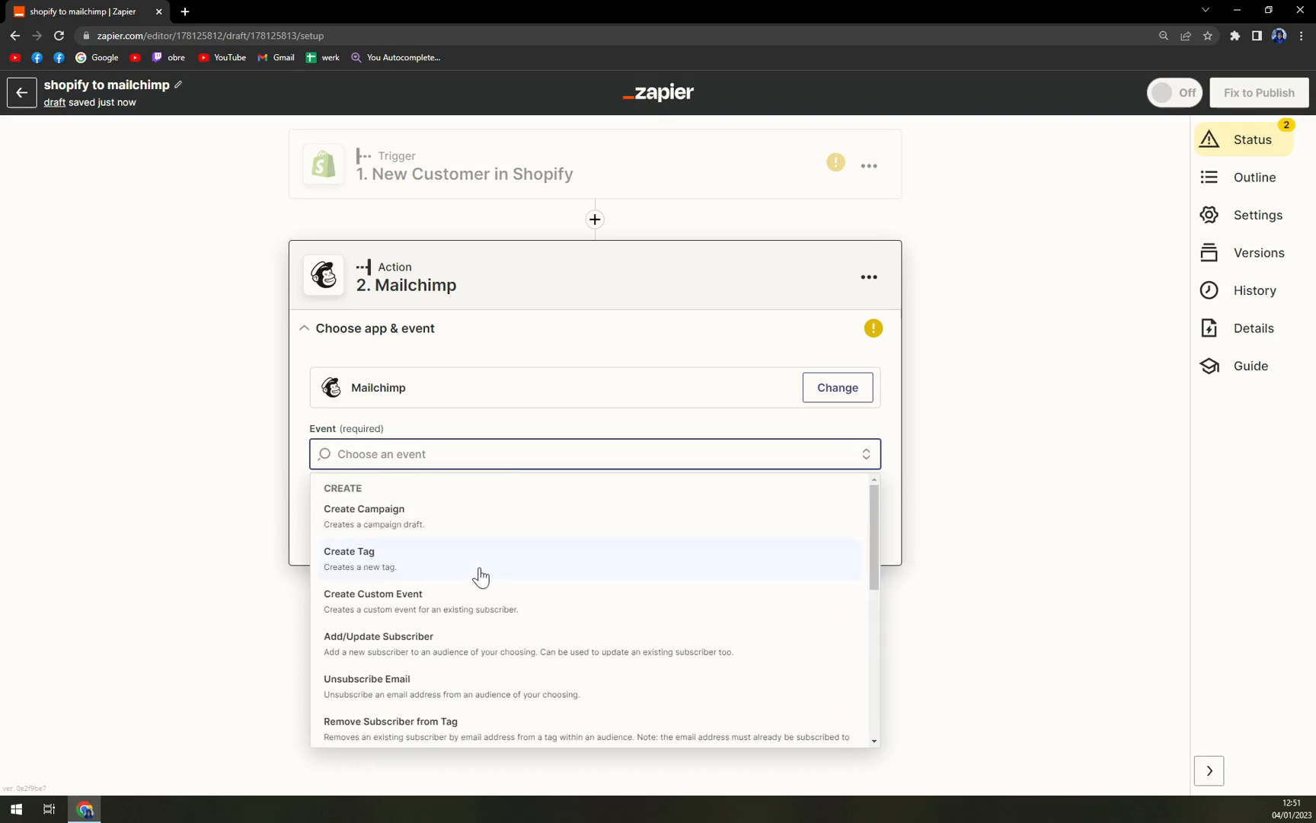
click(481, 577)
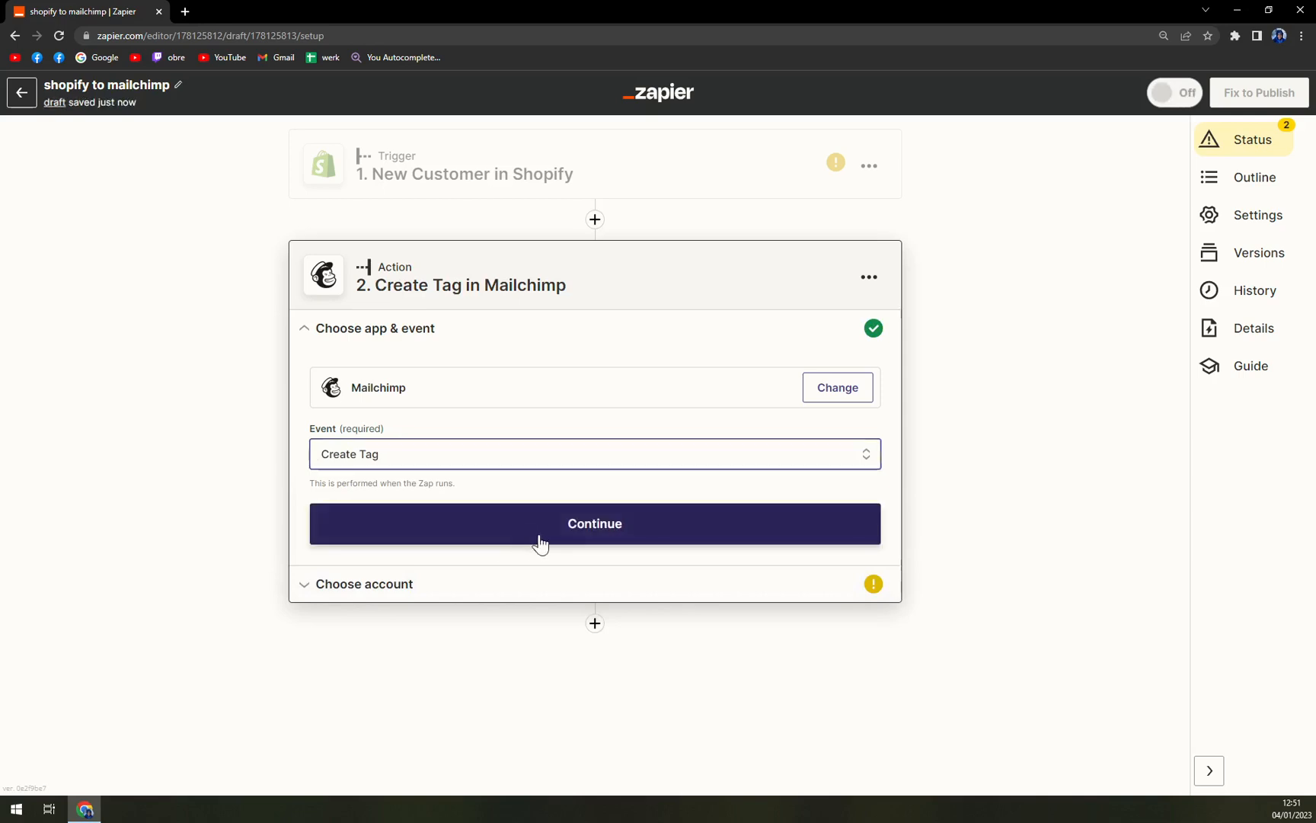
click(539, 543)
Choose the existing Mailchimp account for the action and continue to the action setup
click(365, 442)
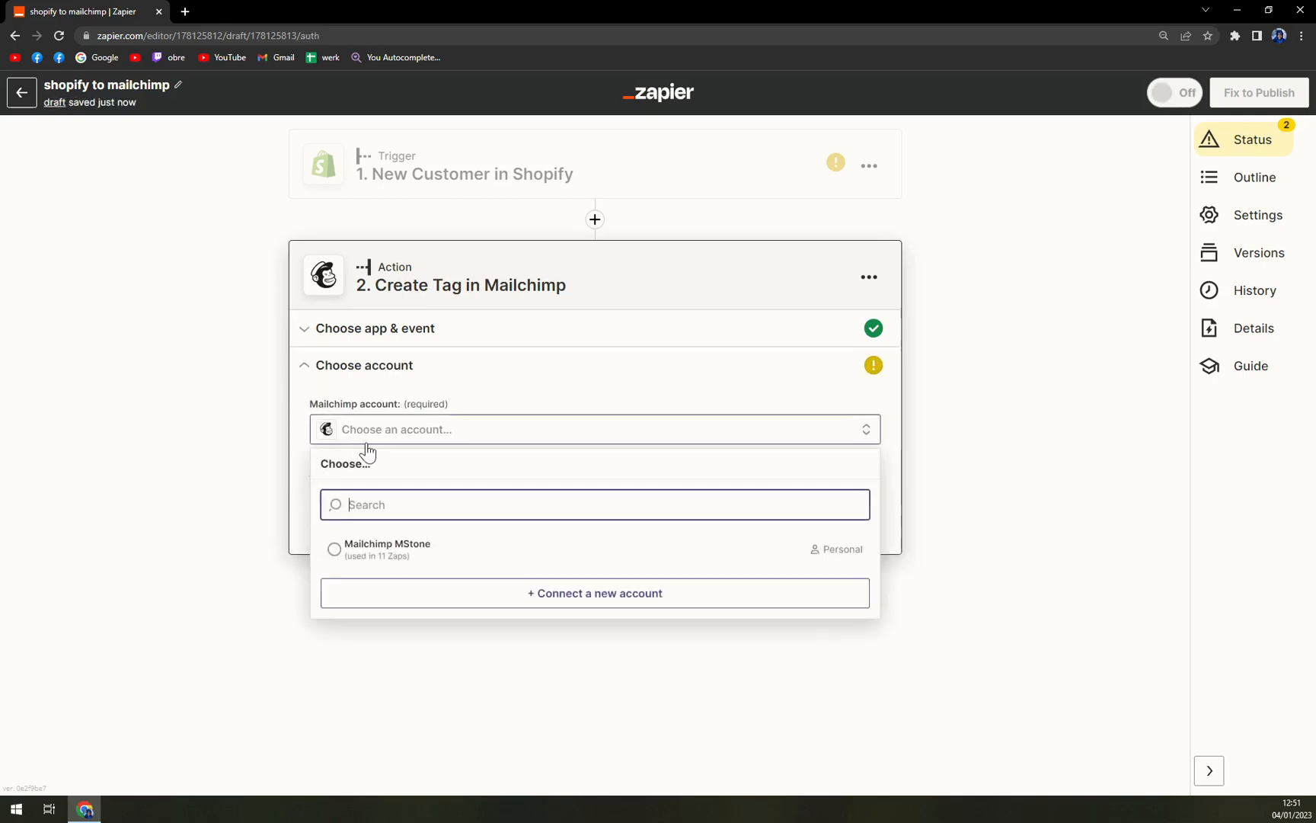
click(360, 550)
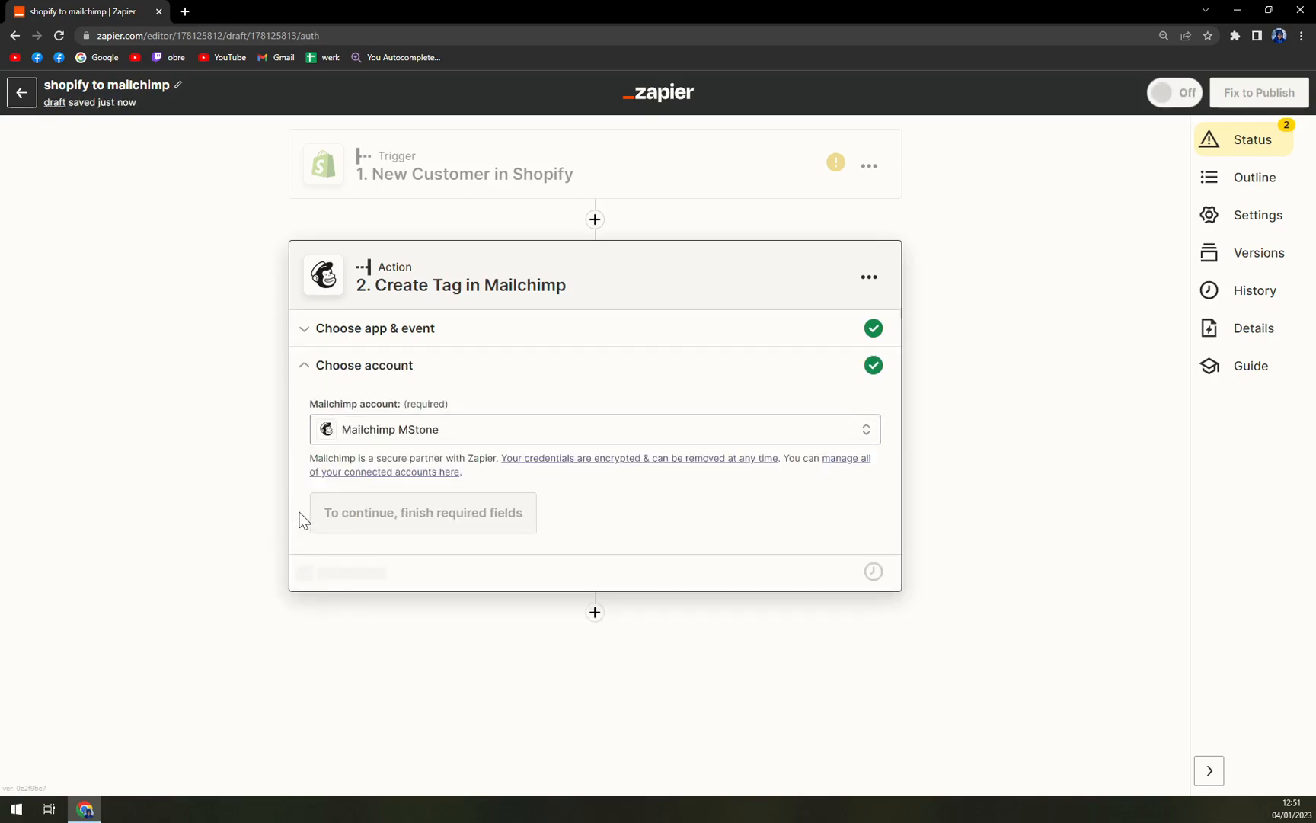
click(339, 515)
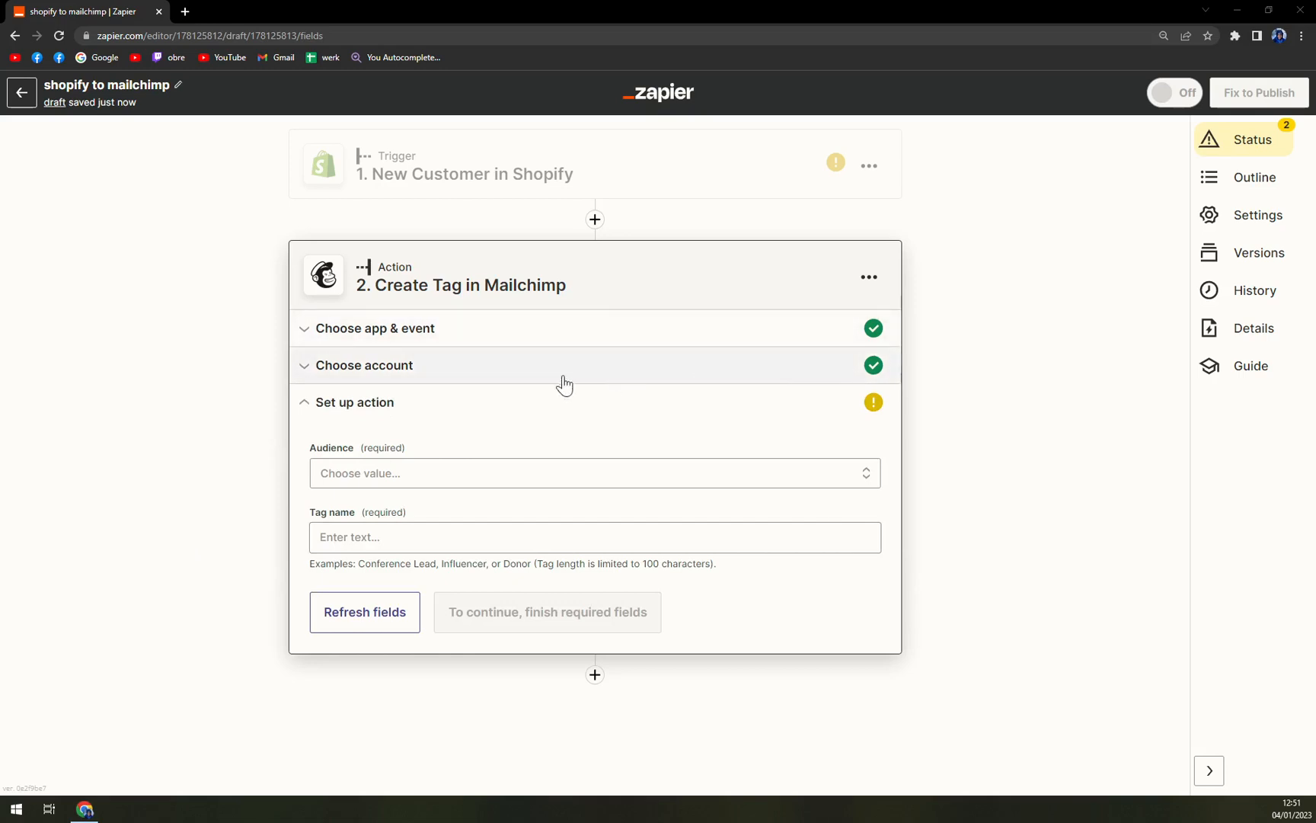
Set the Mailchimp action's audience to MStone and check the data available to insert for the tag name
click(389, 480)
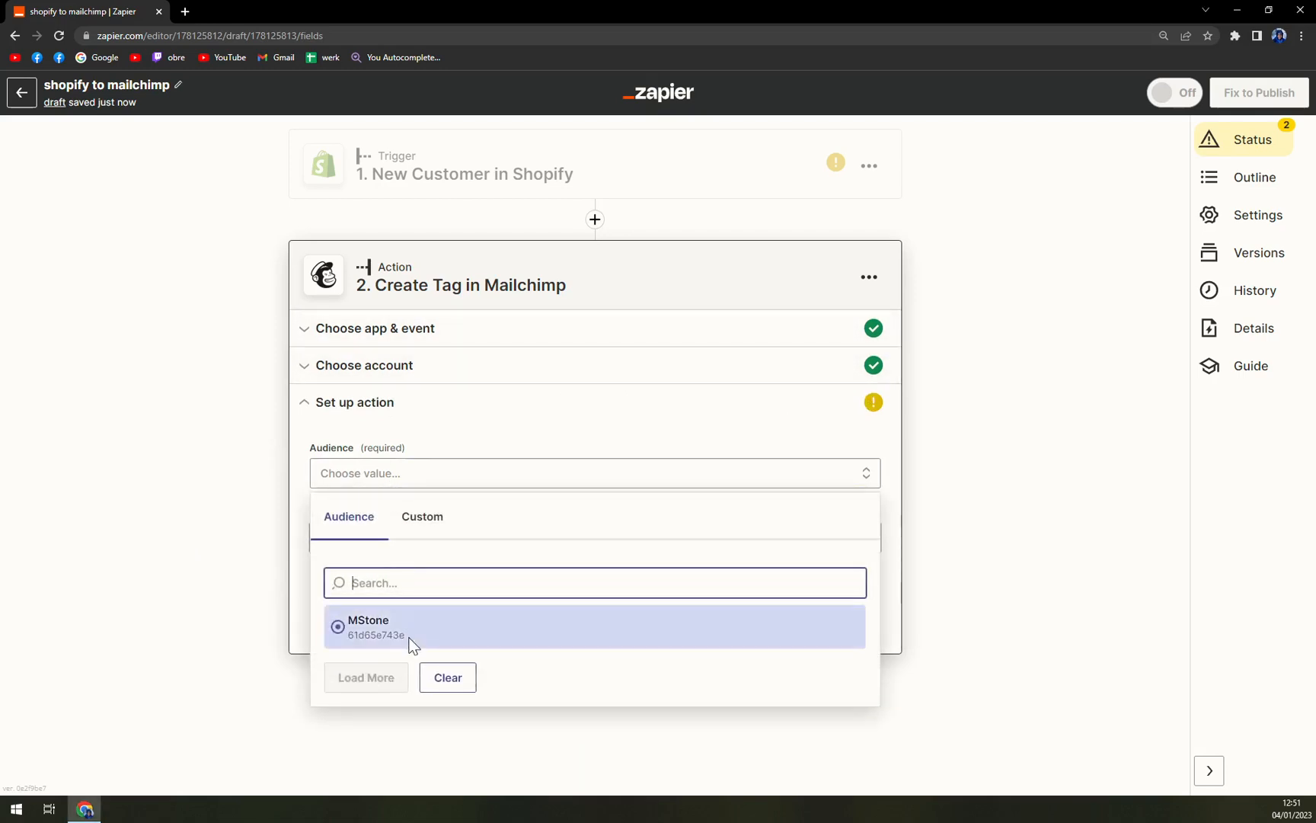
click(404, 637)
click(396, 538)
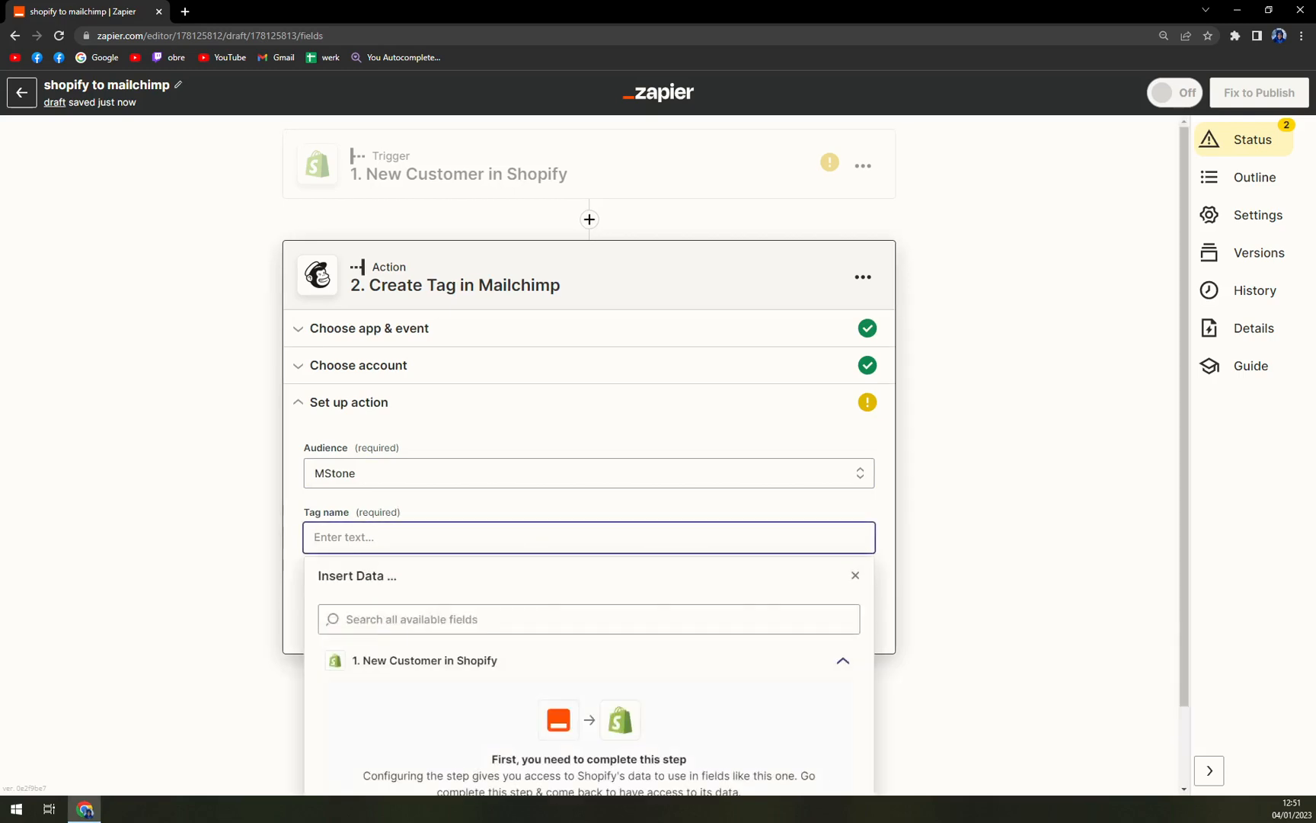
click(209, 599)
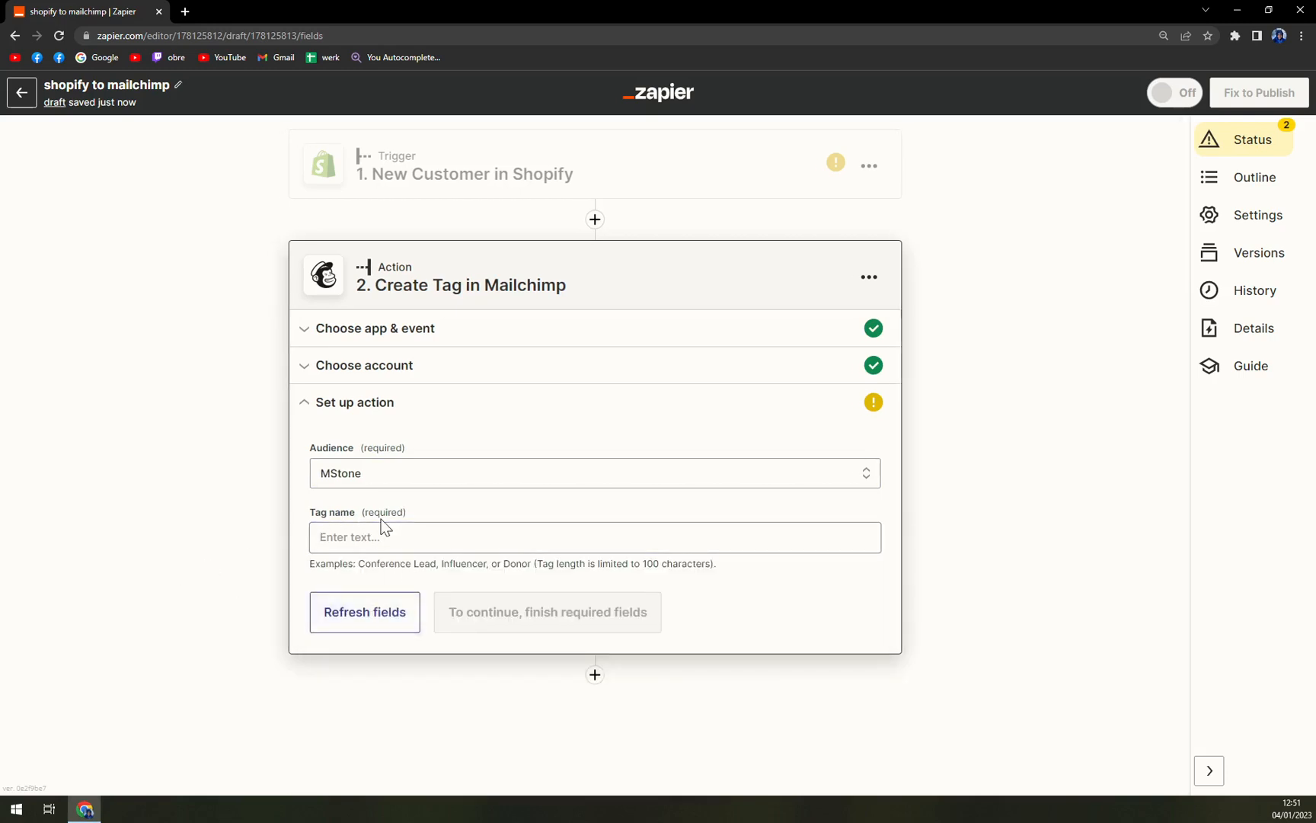
click(521, 537)
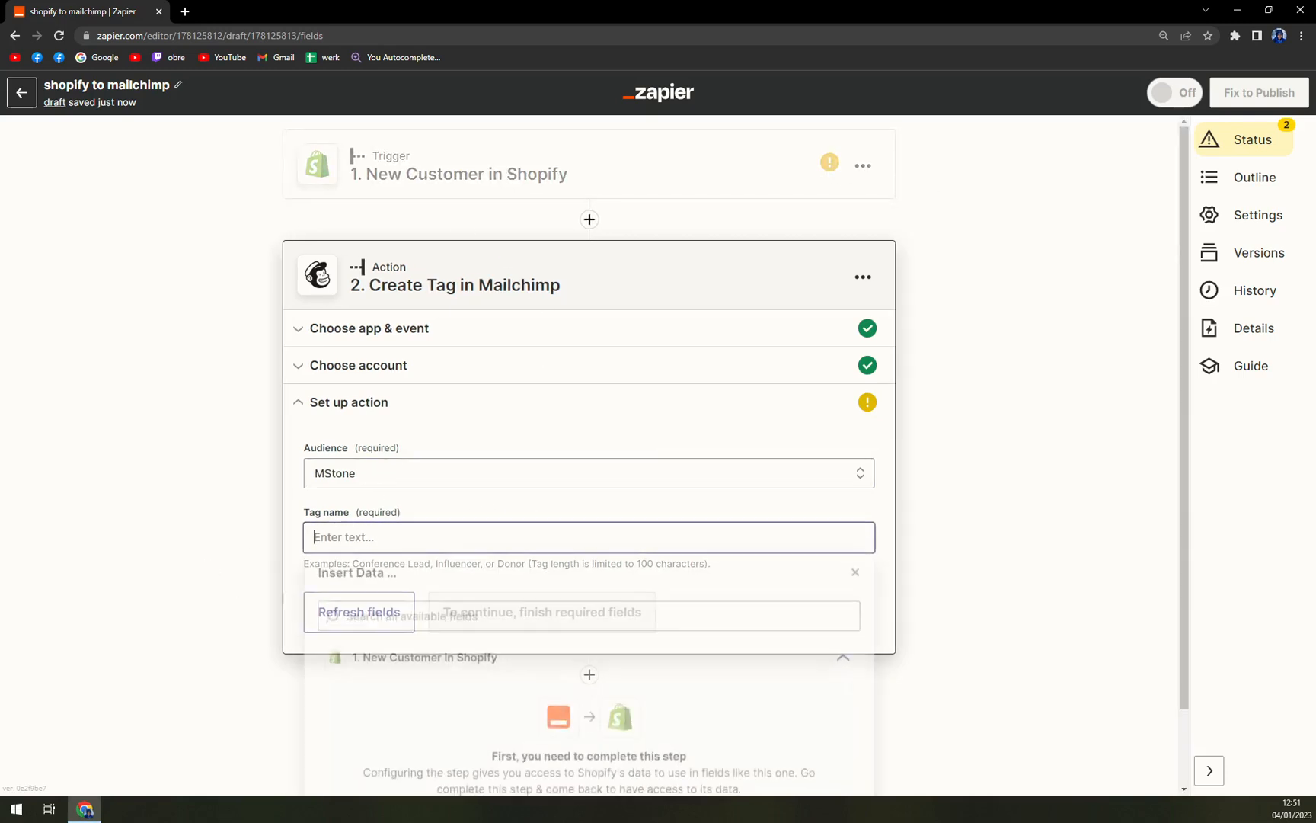
click(1013, 531)
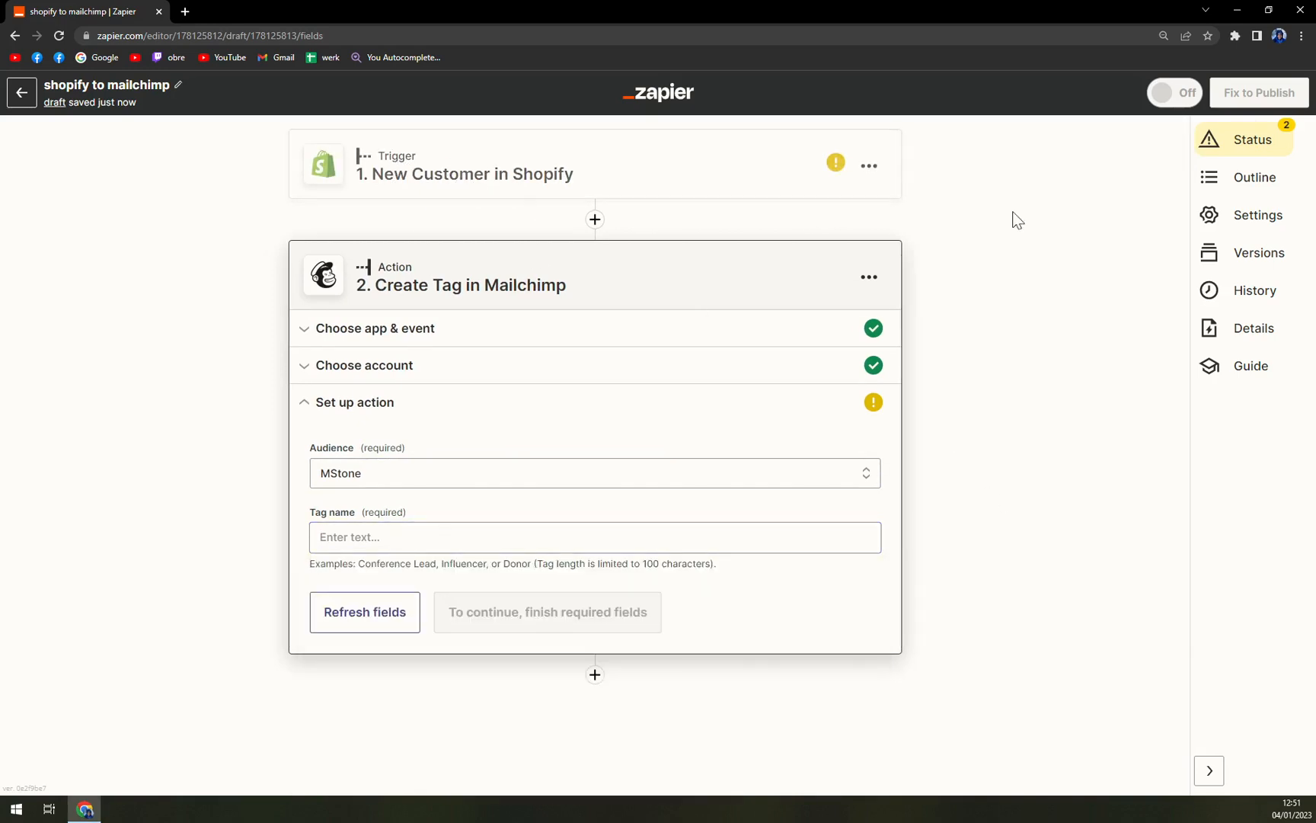
Review the Zap's outstanding issues and view the Shopify trigger's test before returning to the Mailchimp action setup
click(1273, 146)
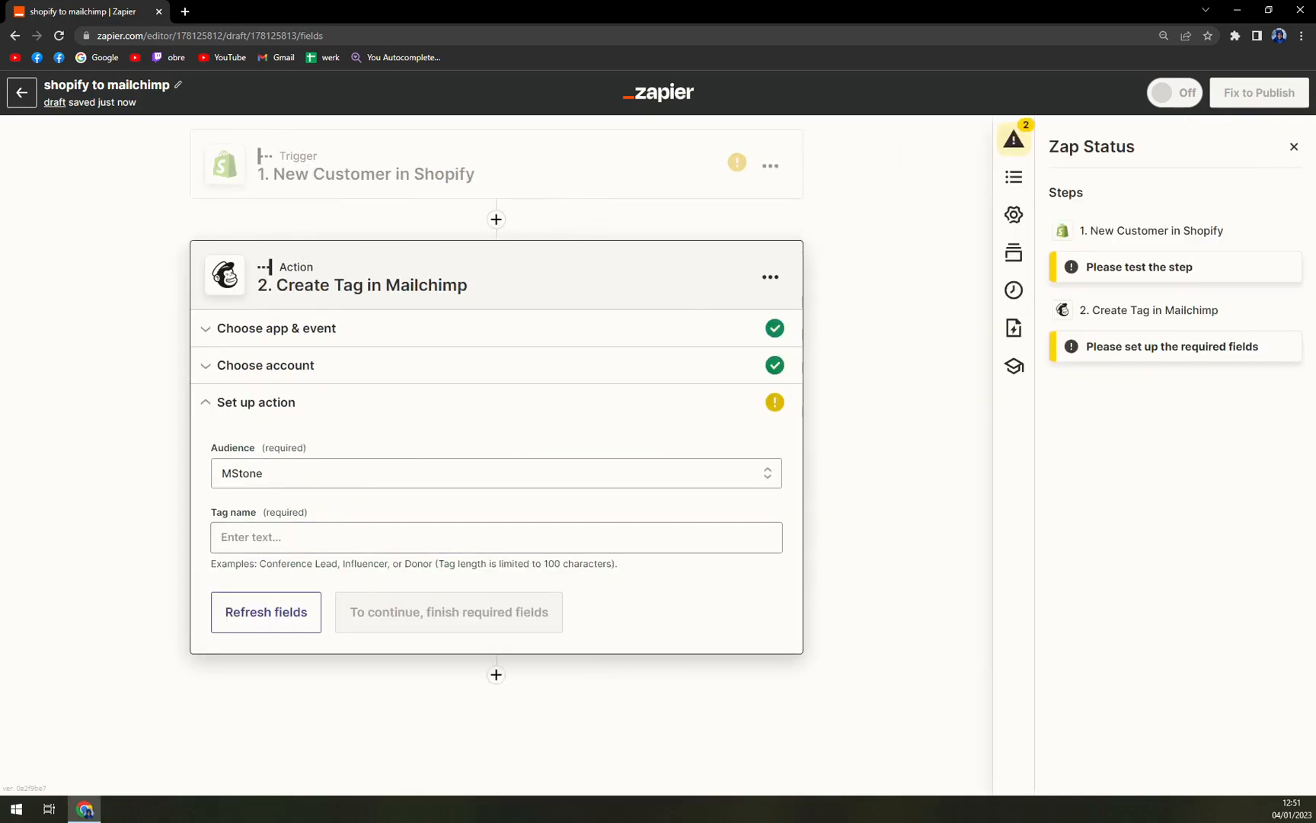
click(1144, 272)
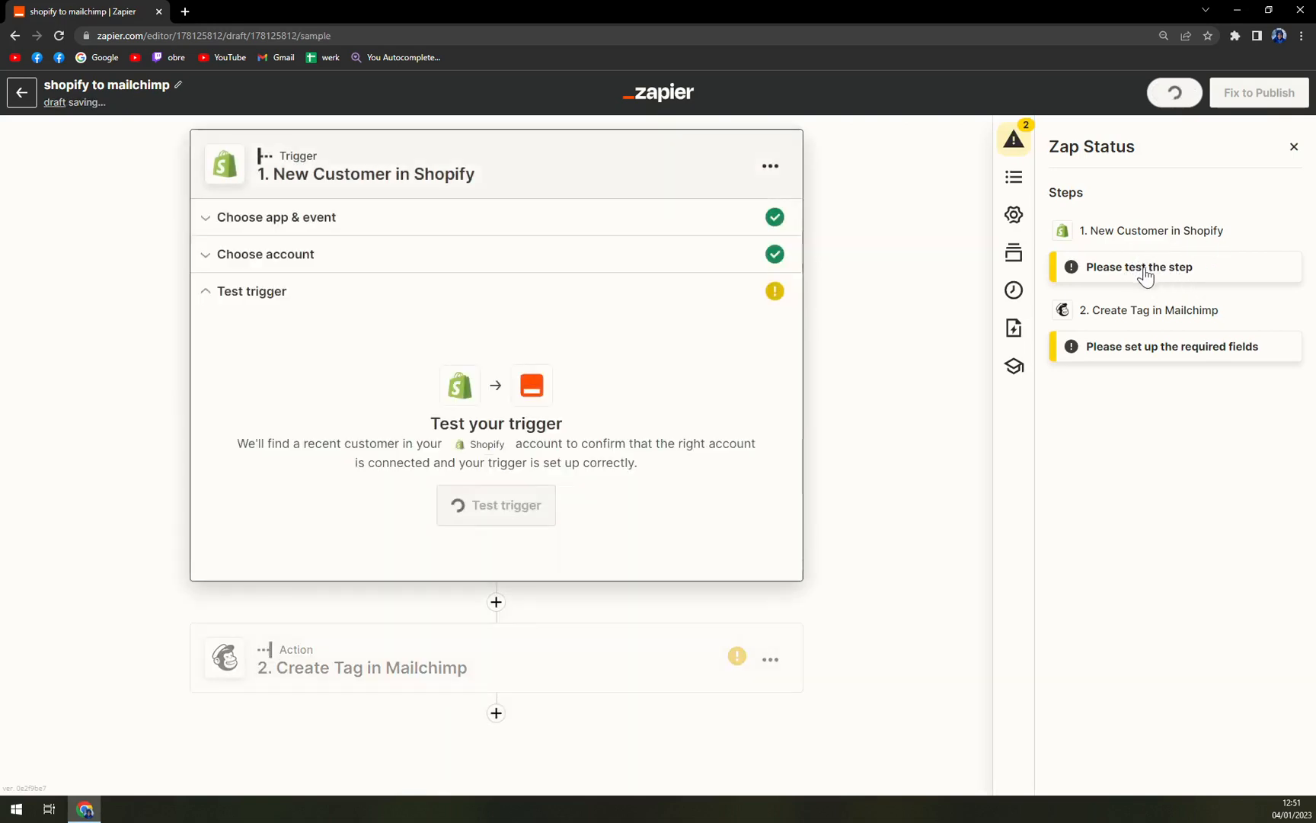
click(431, 659)
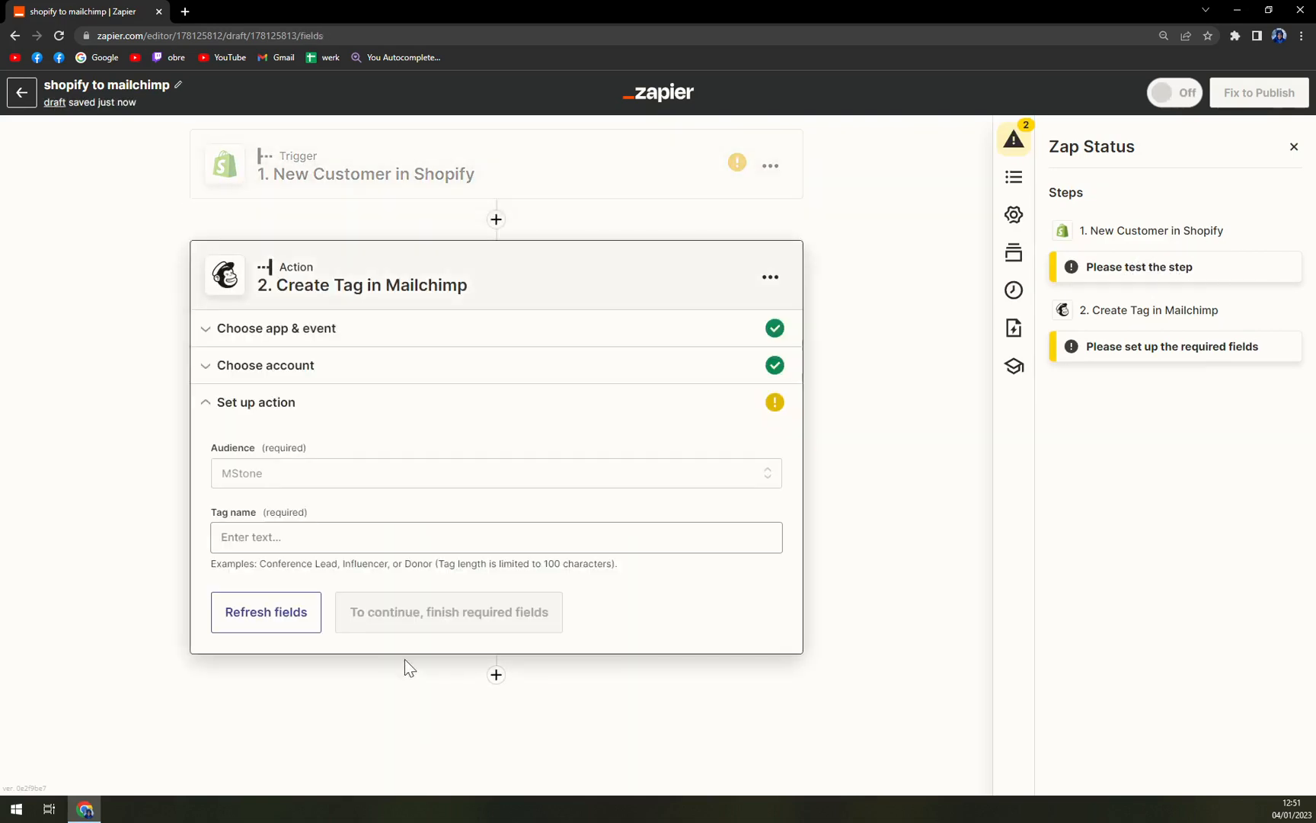
Try to enter "sas" as the tag name in the Mailchimp action setup
click(363, 531)
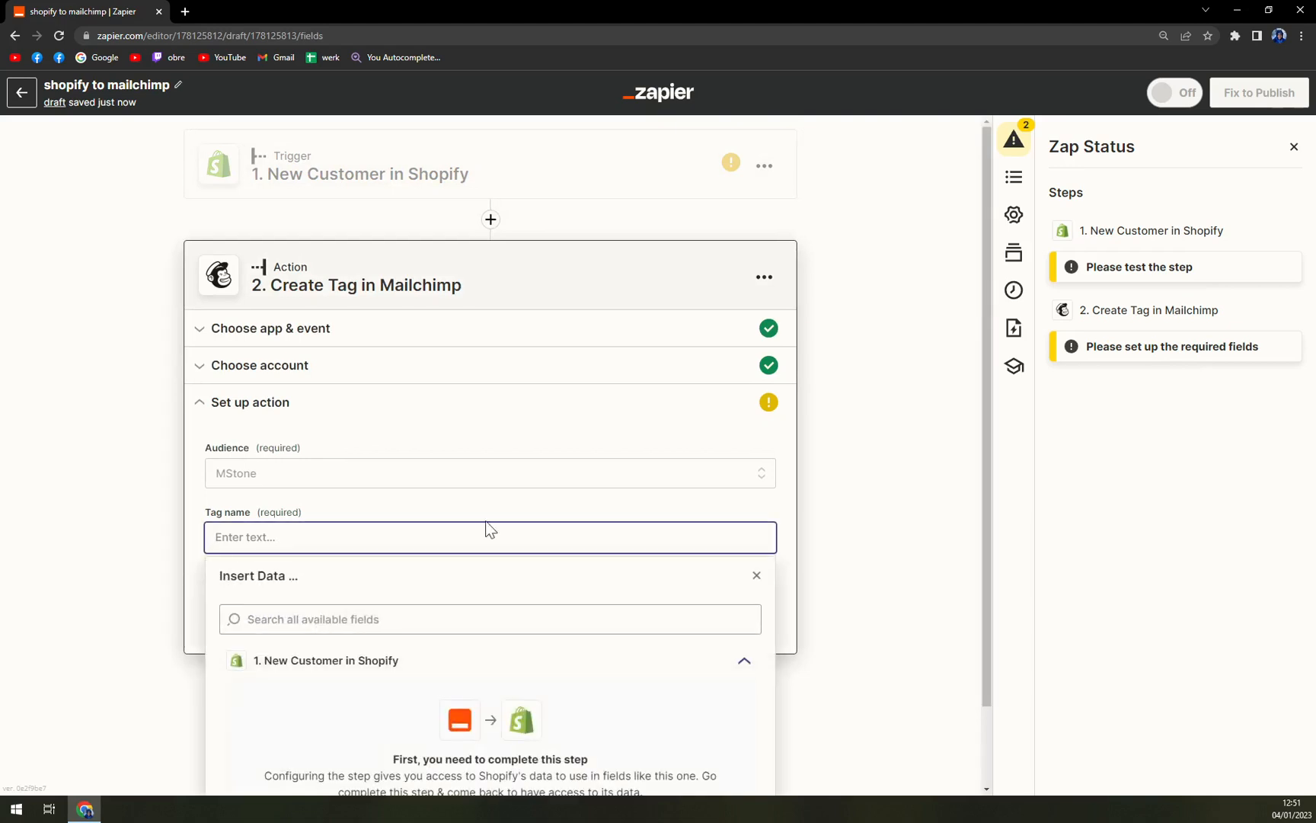
click(817, 514)
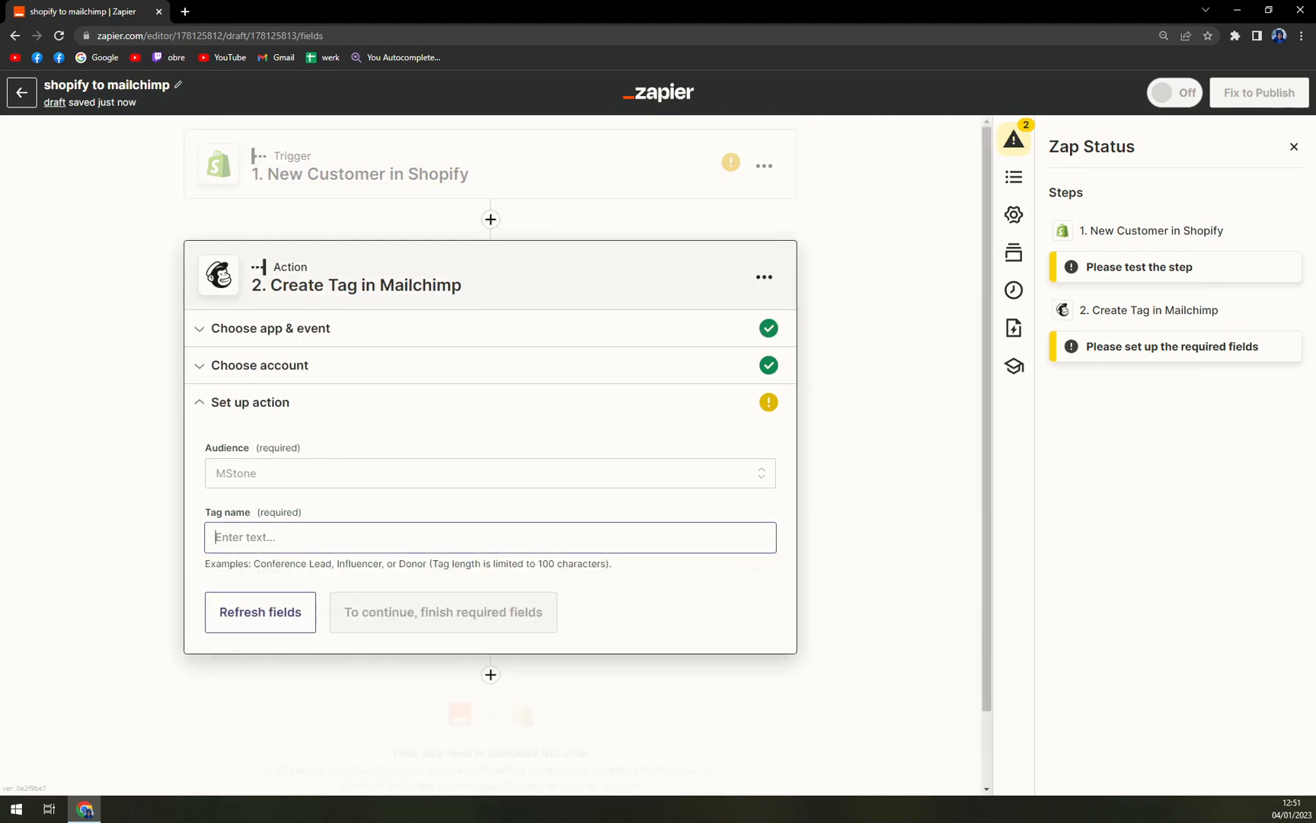
click(358, 547)
text(sed)
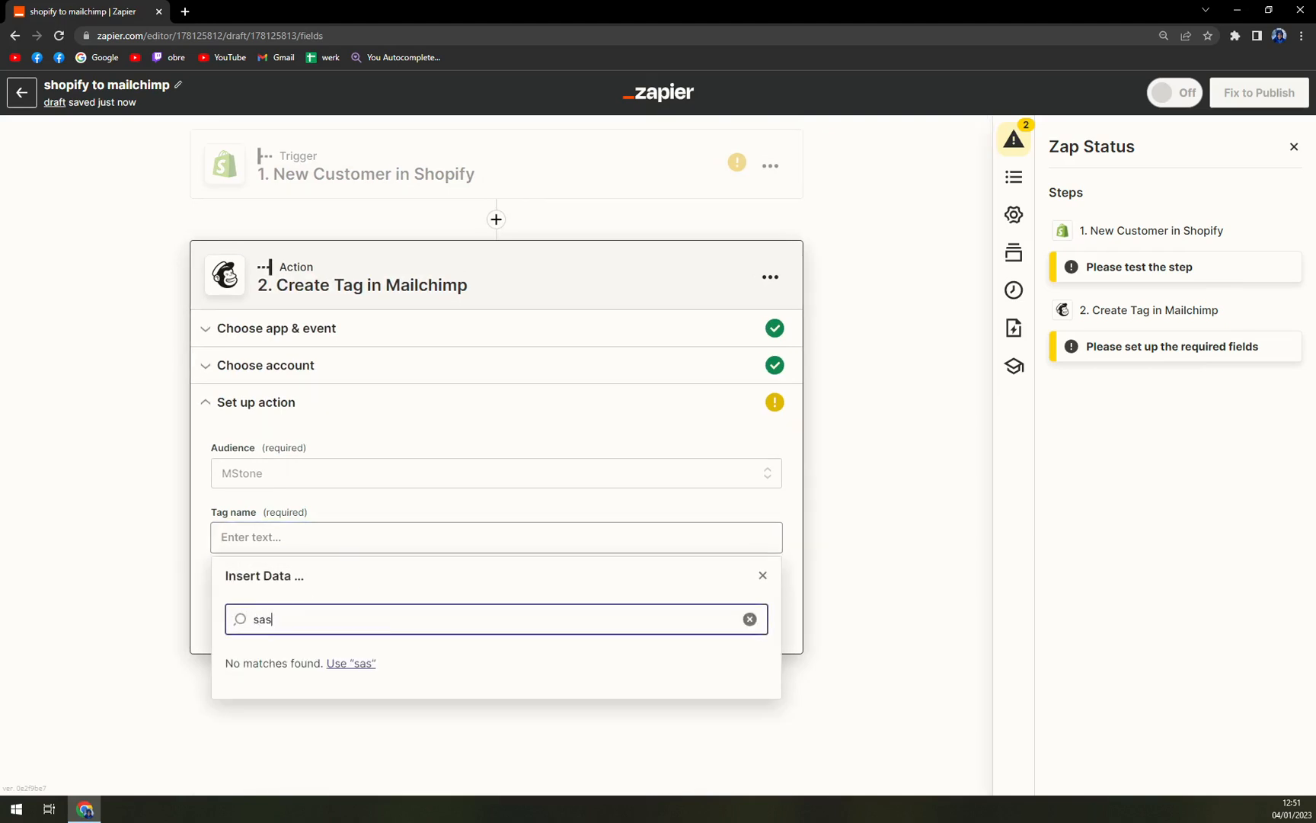
click(130, 566)
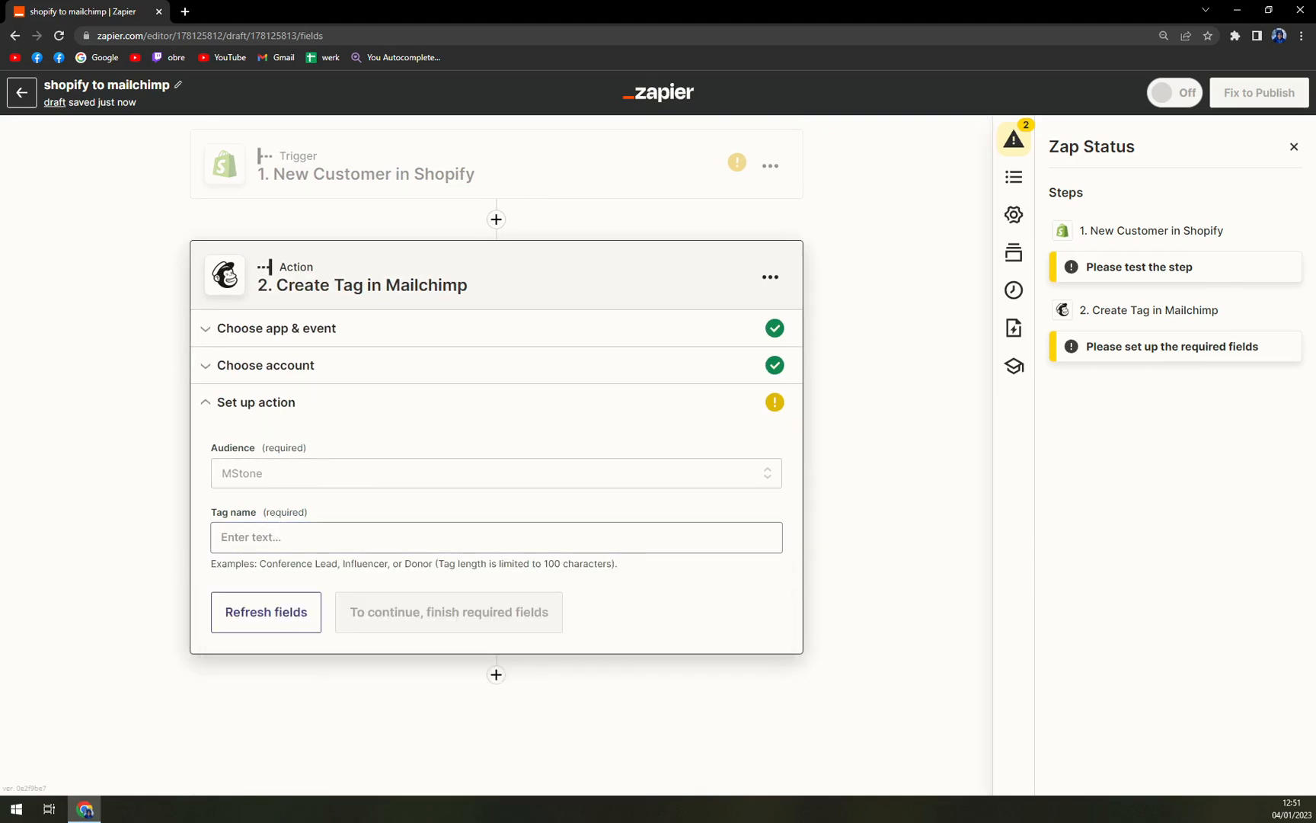
click(305, 537)
click(125, 526)
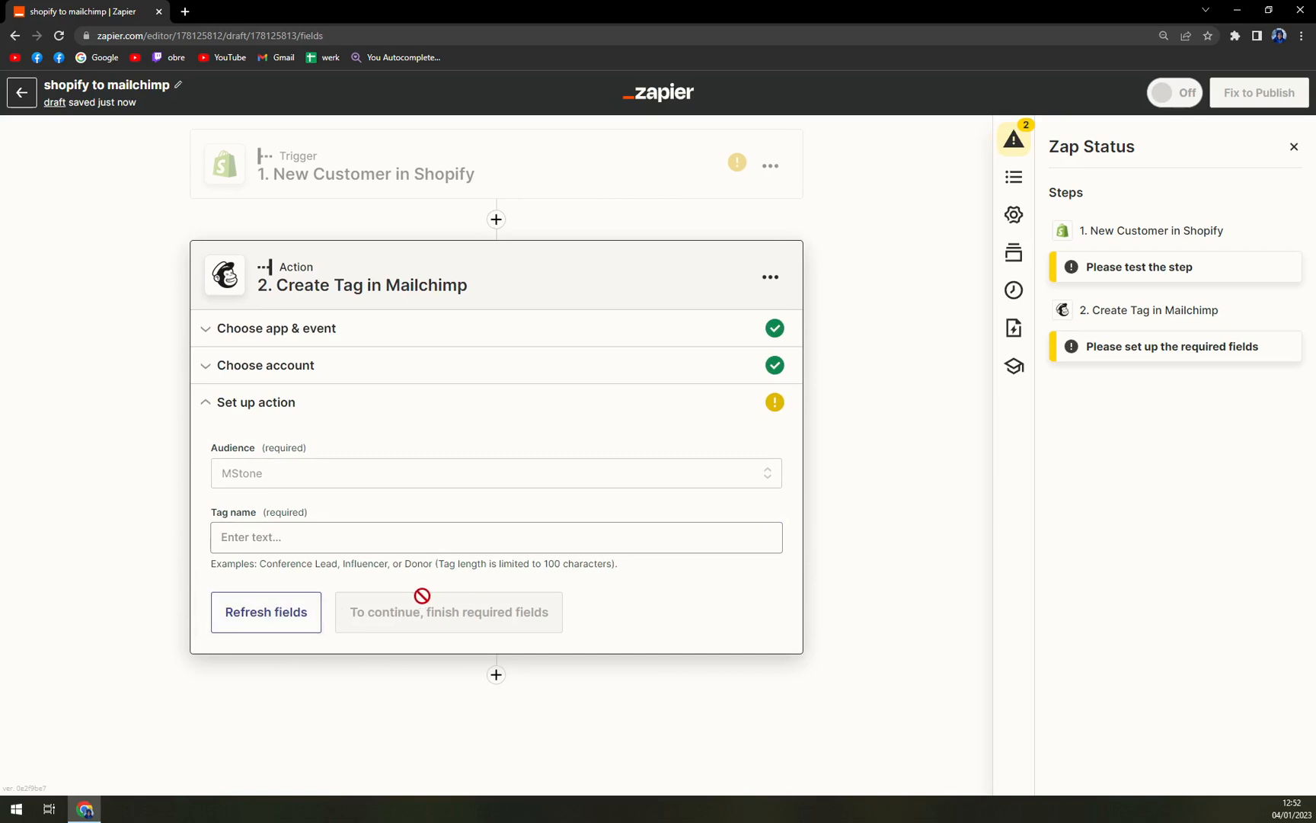